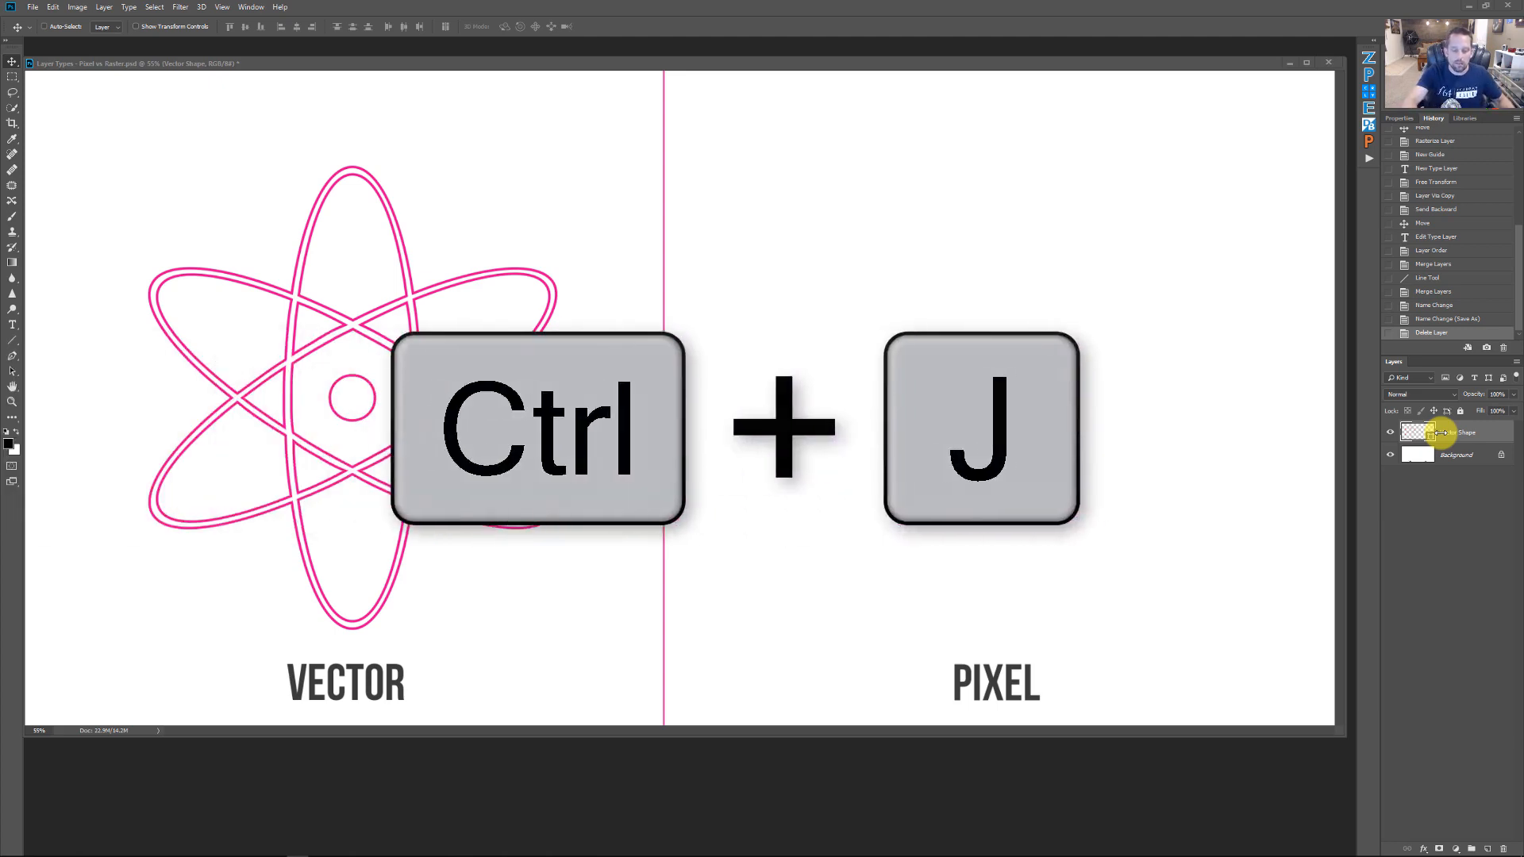
# Duplicate the Vector Shape layer and move the copied atom onto the Pixel half of the canvas
pyautogui.hotkey('ctrl', 'j')
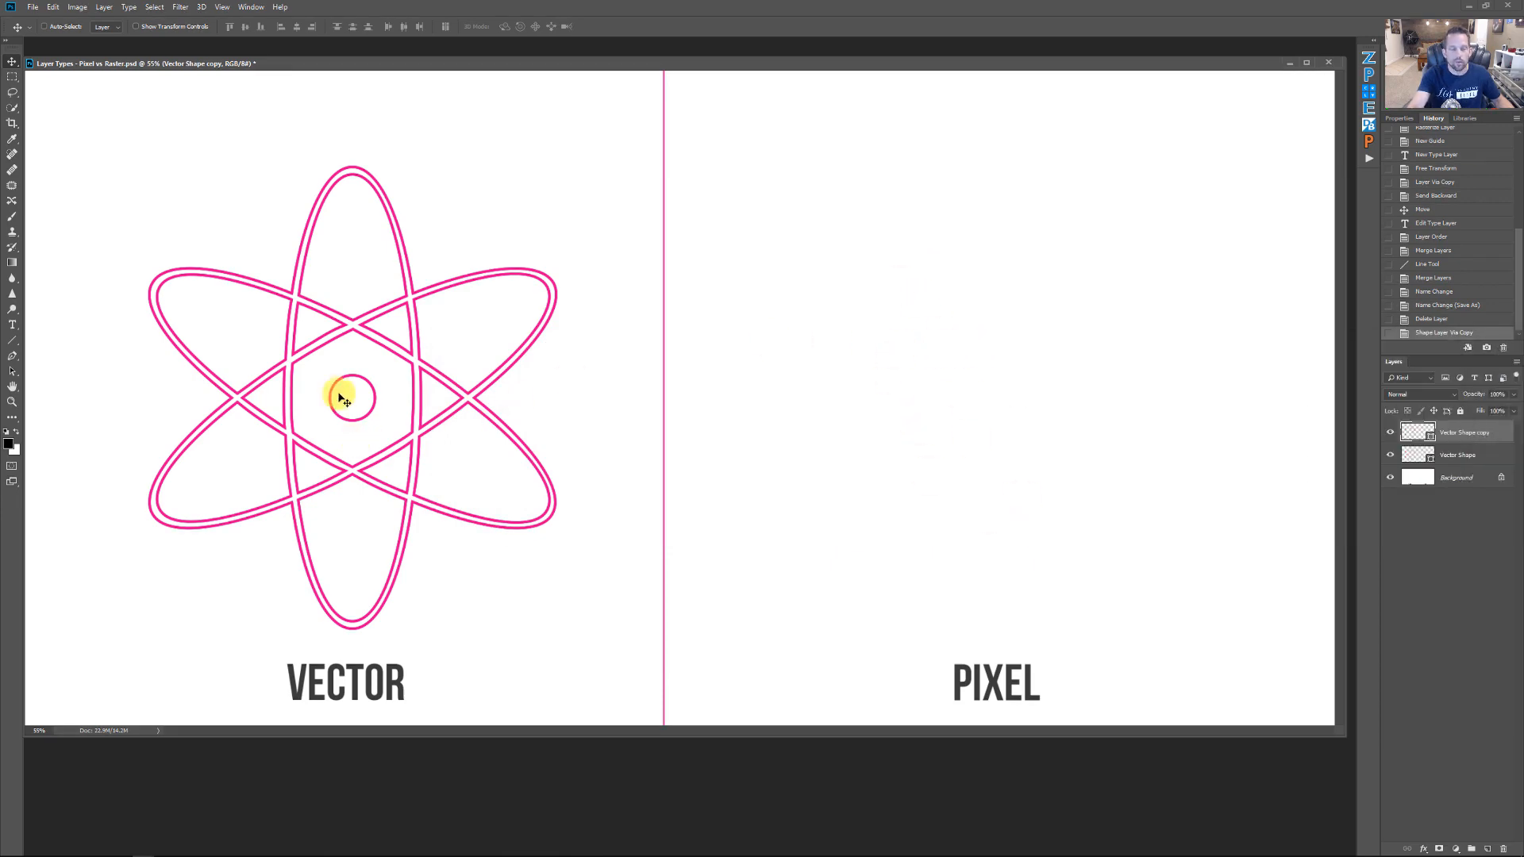
pyautogui.press('v')
pyautogui.moveTo(352, 399); pyautogui.dragTo(990, 403)
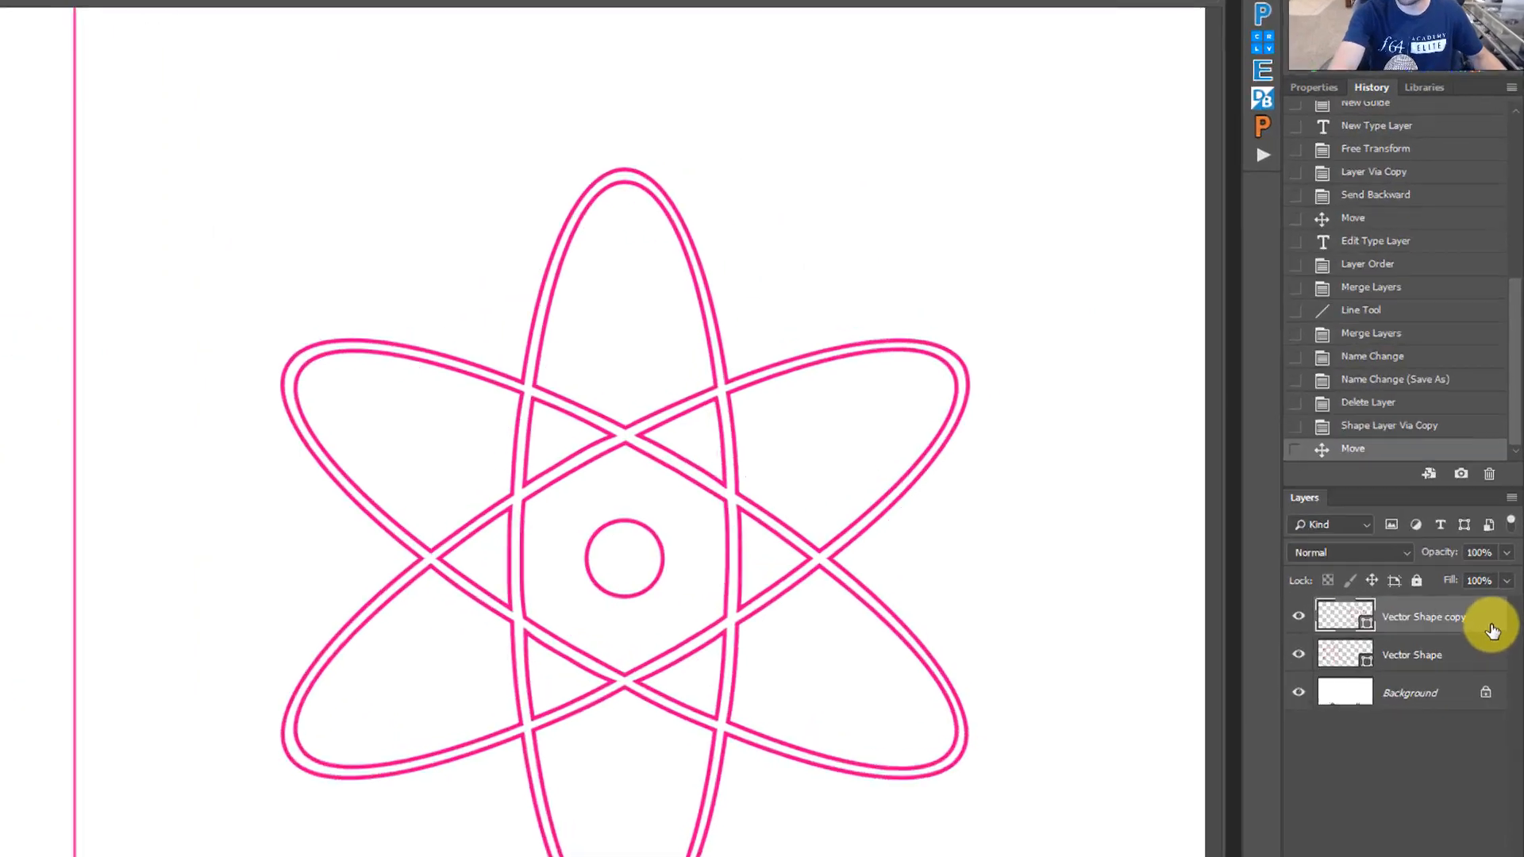
# Rasterize the copied layer and rename it Pixel Layer
pyautogui.rightClick(1492, 631)
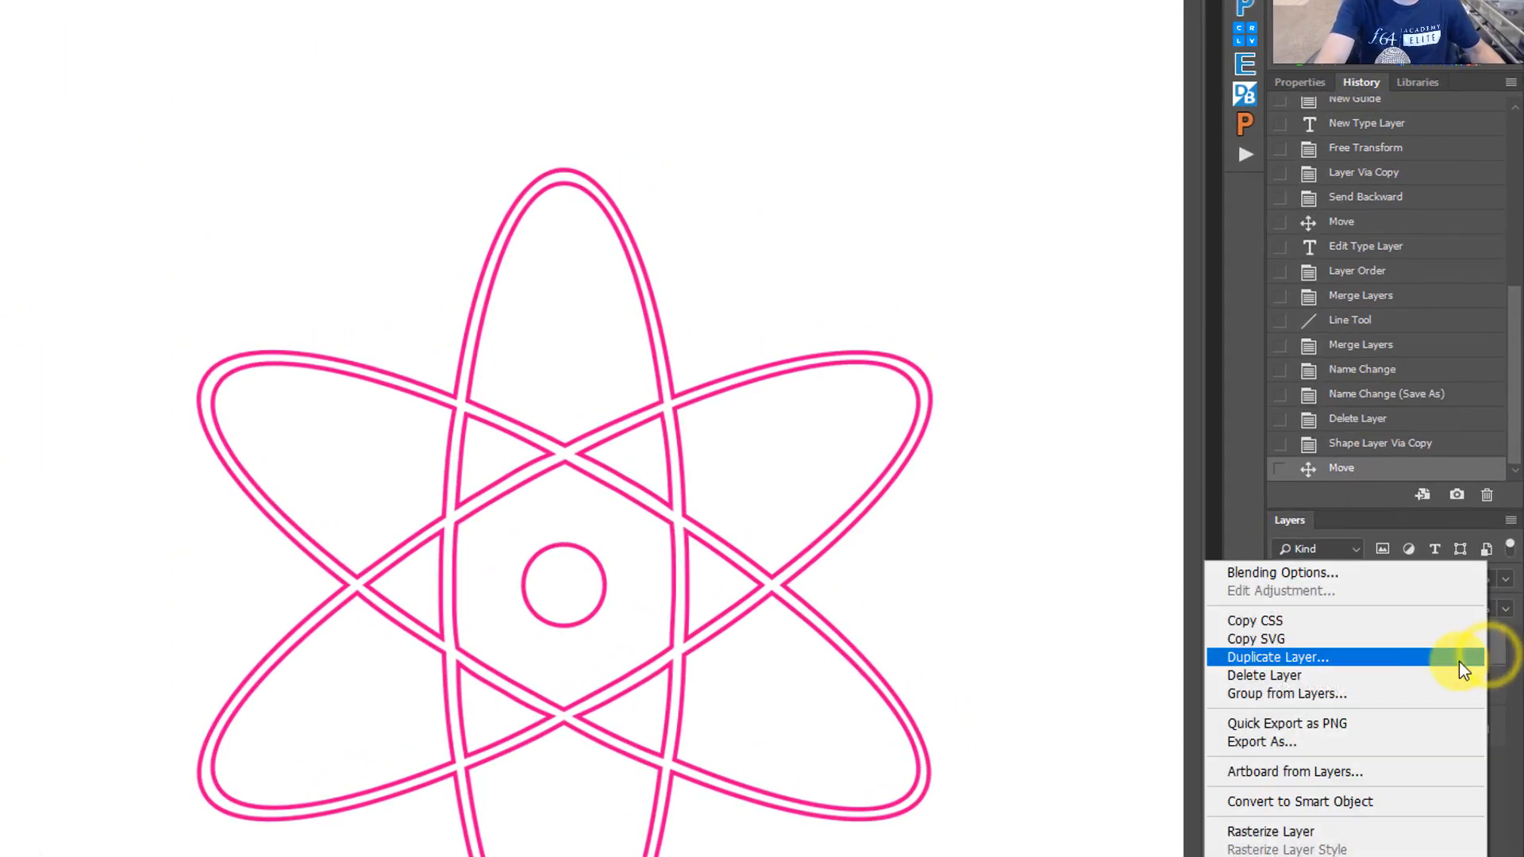
pyautogui.click(1380, 833)
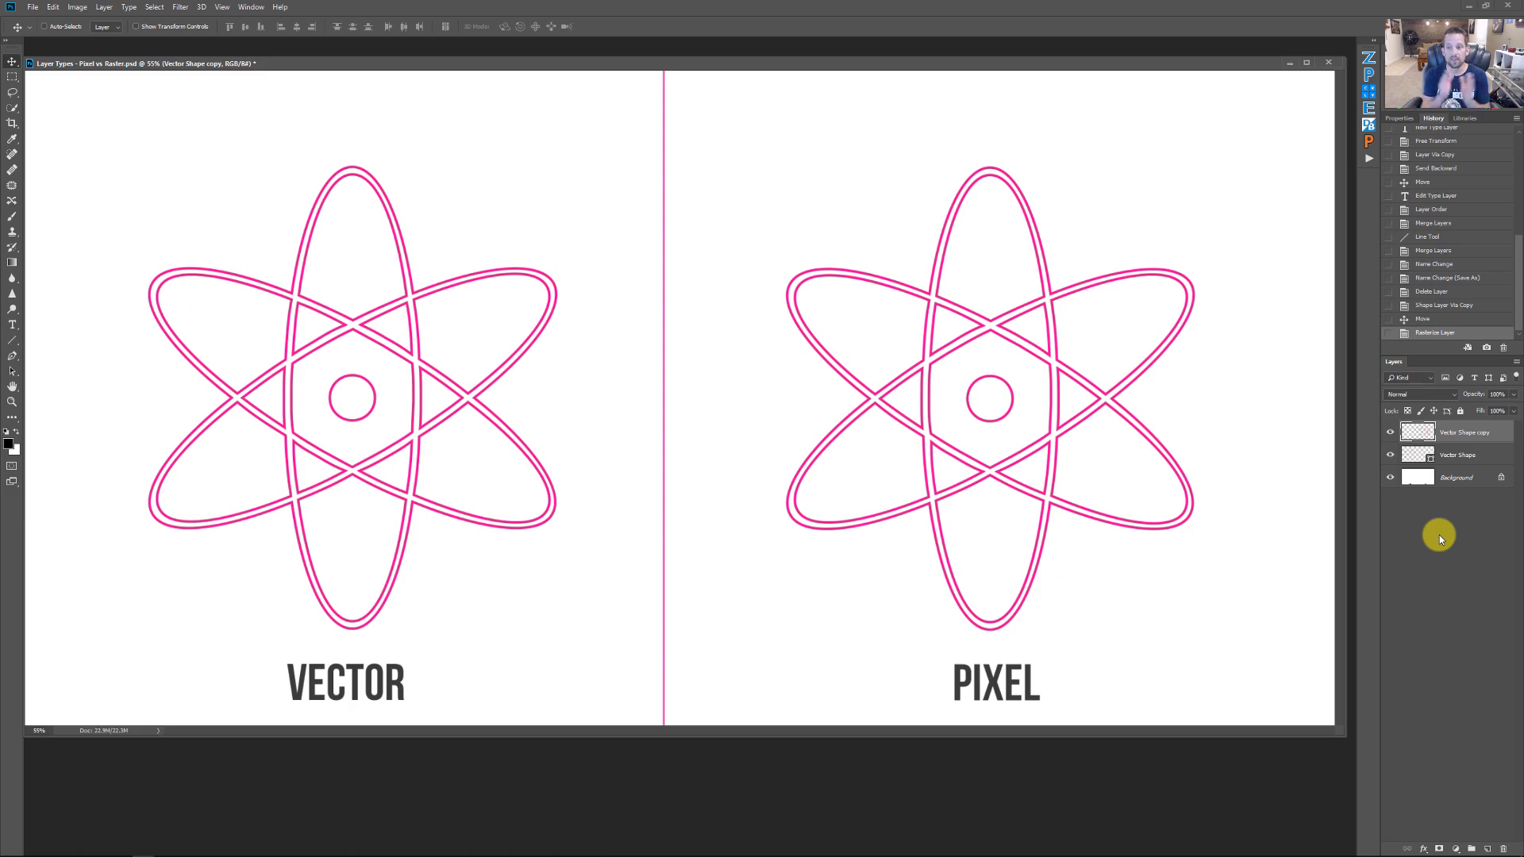
pyautogui.doubleClick(1455, 433)
pyautogui.write('Pixel Layer')
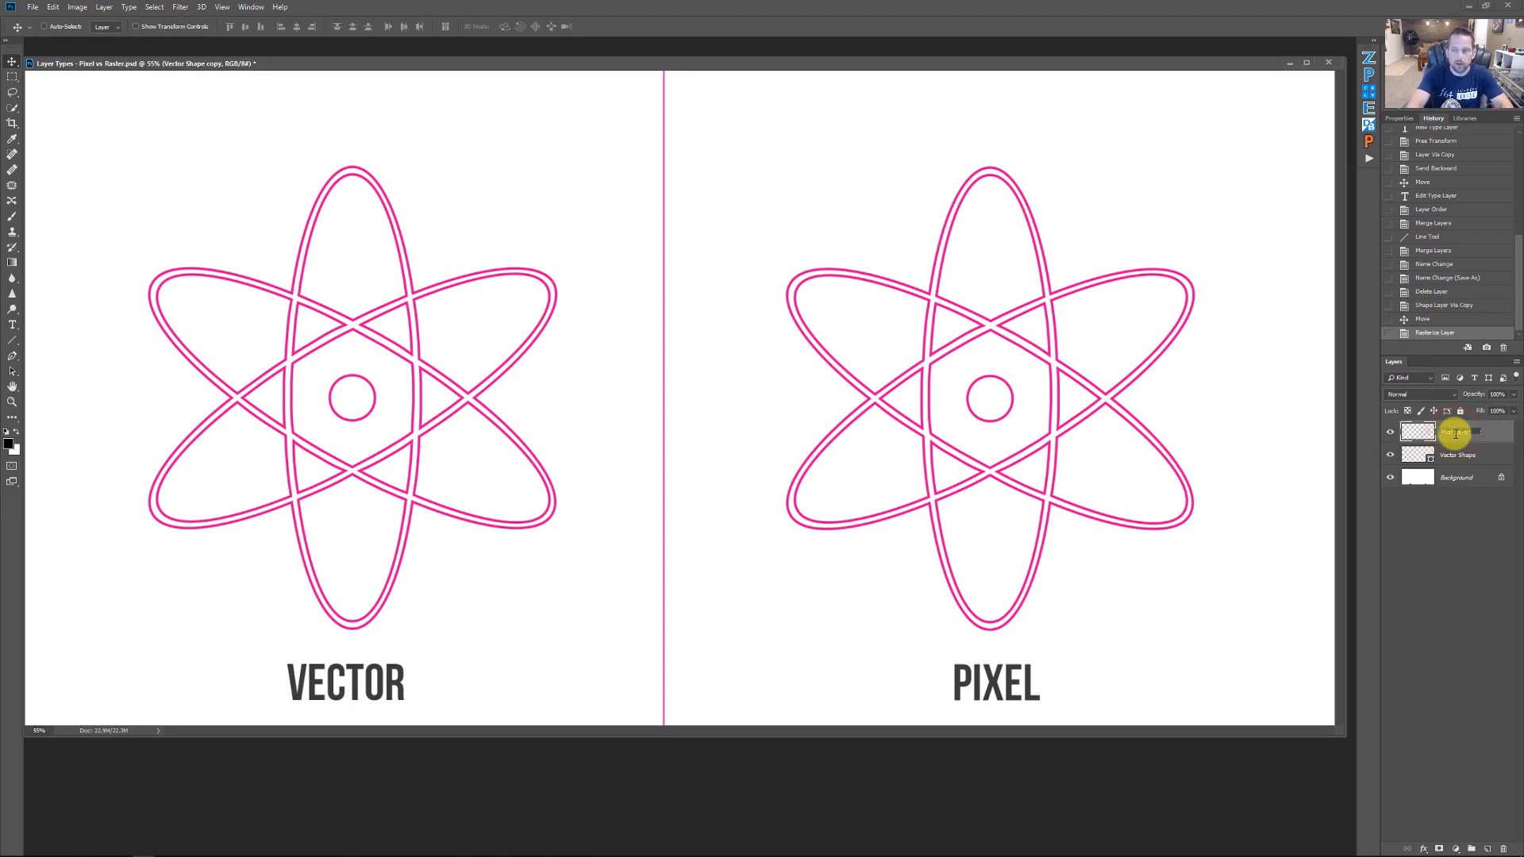
pyautogui.press('Return')
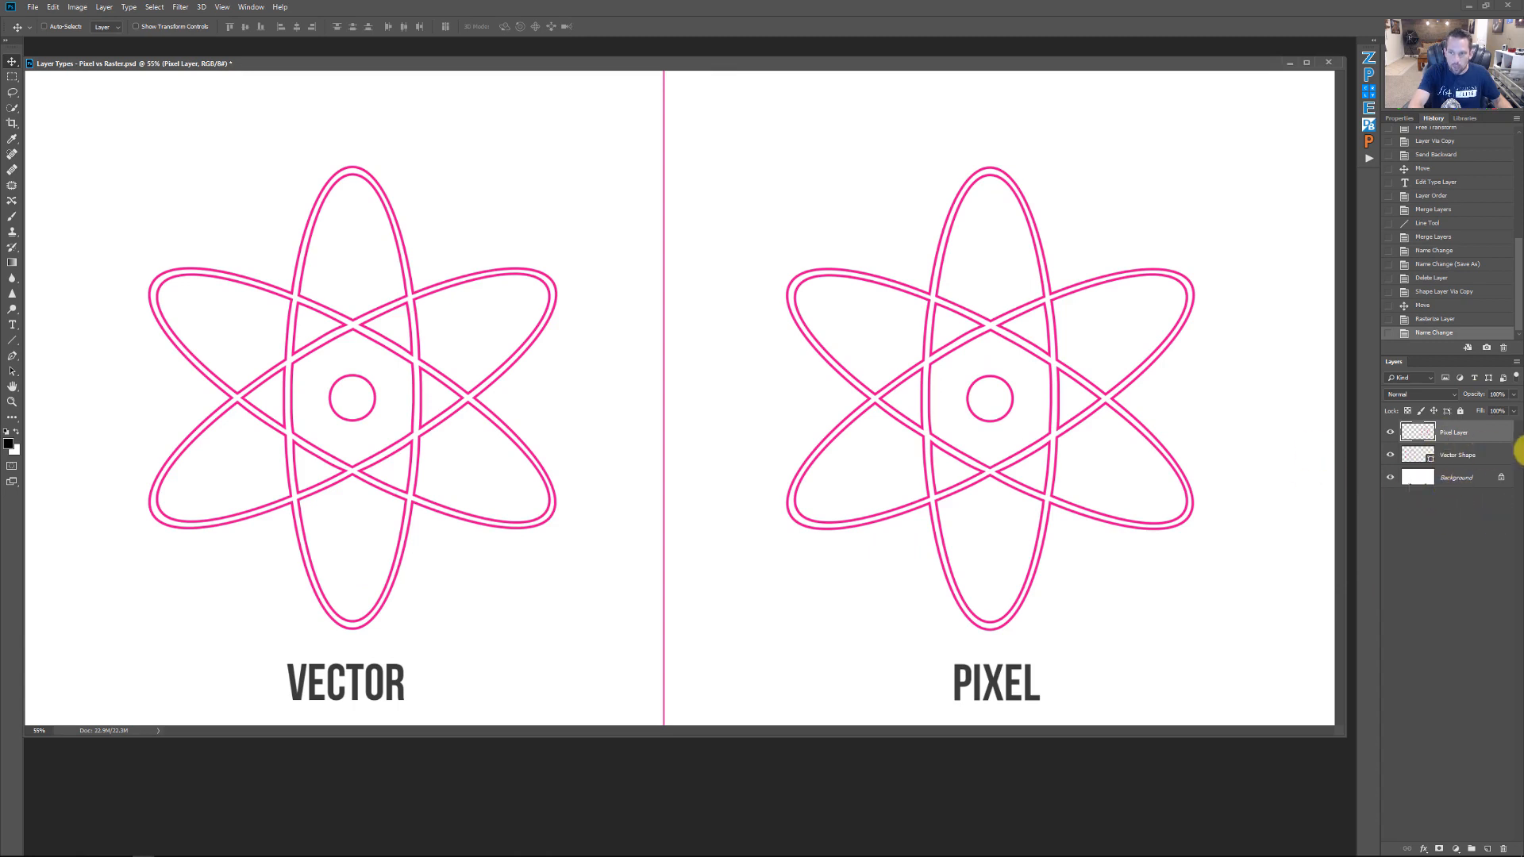
# Free-transform the Vector Shape atom, scaling it down proportionally from its centre to a tiny icon
pyautogui.click(1495, 457)
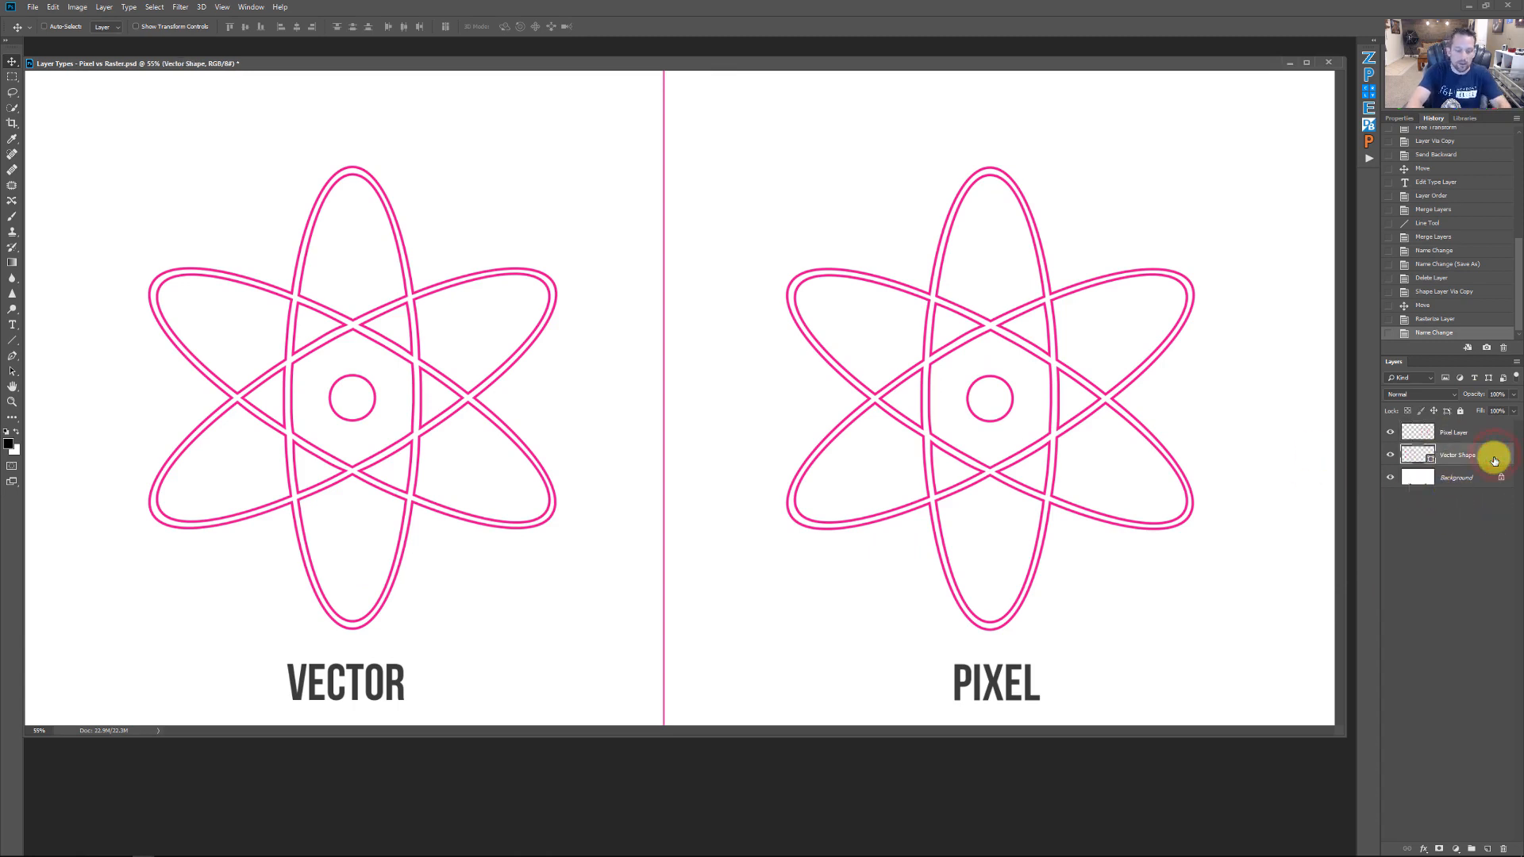
pyautogui.hotkey('ctrl', 't')
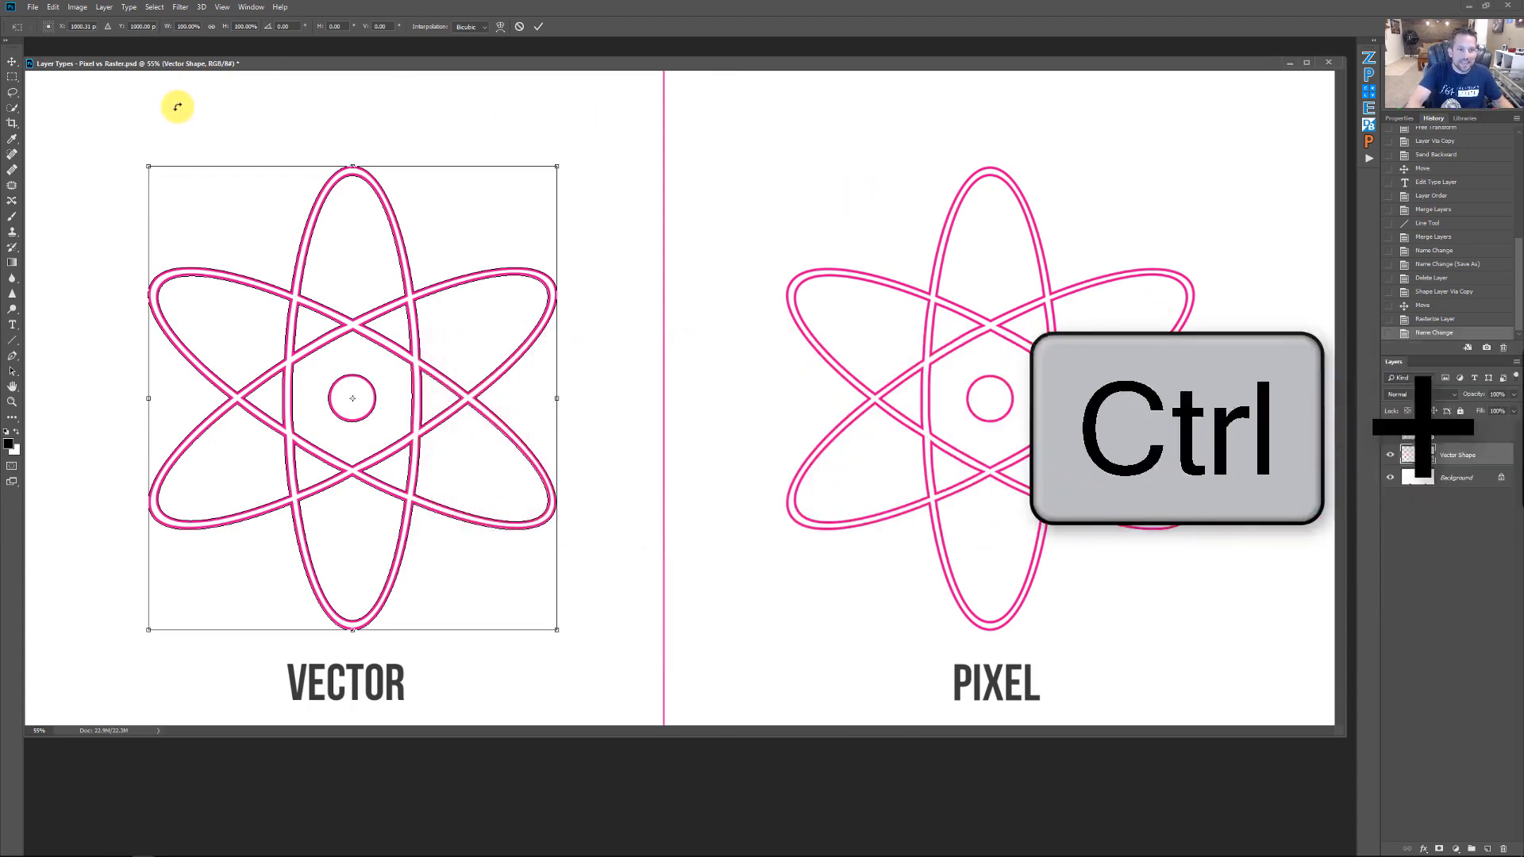
pyautogui.hotkey('alt', 'shift')
pyautogui.moveTo(148, 164); pyautogui.dragTo(365, 357)
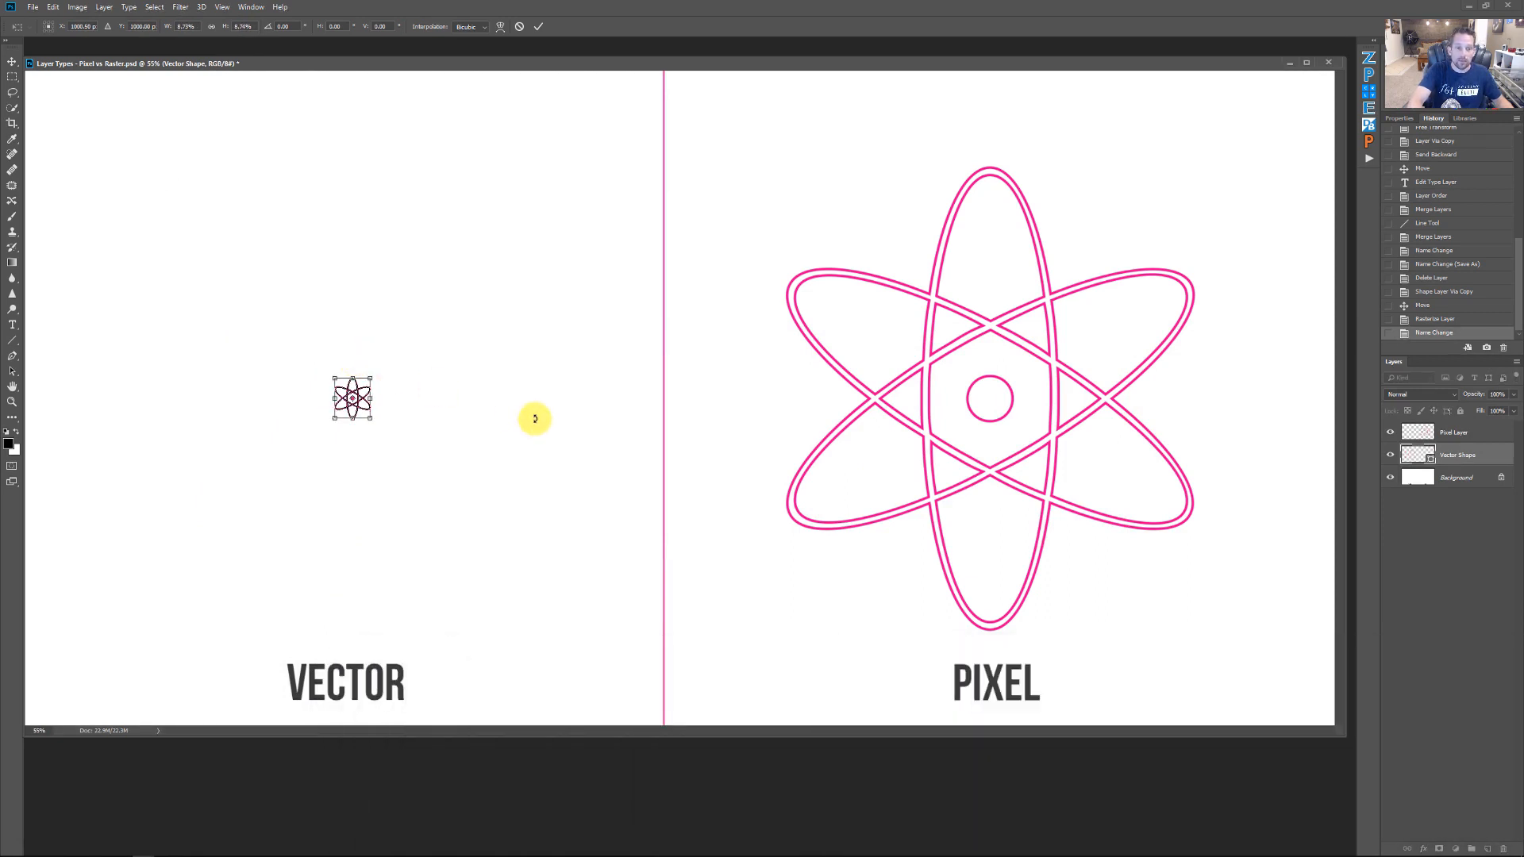
pyautogui.press('Return')
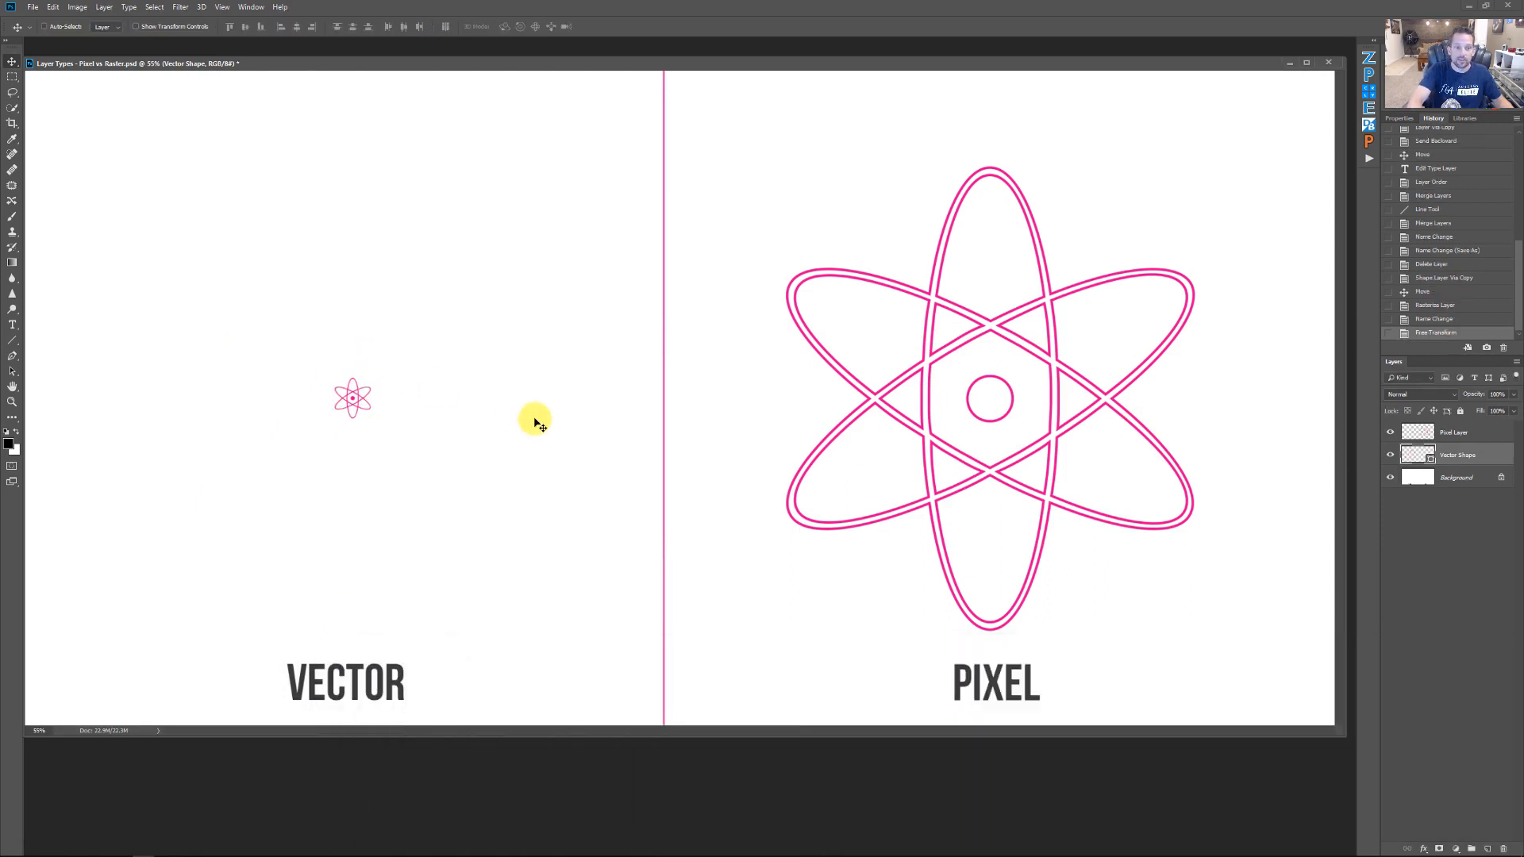
# Free-transform the Pixel Layer atom, scaling it down to the same tiny size
pyautogui.click(1488, 436)
pyautogui.hotkey('ctrl', 't')
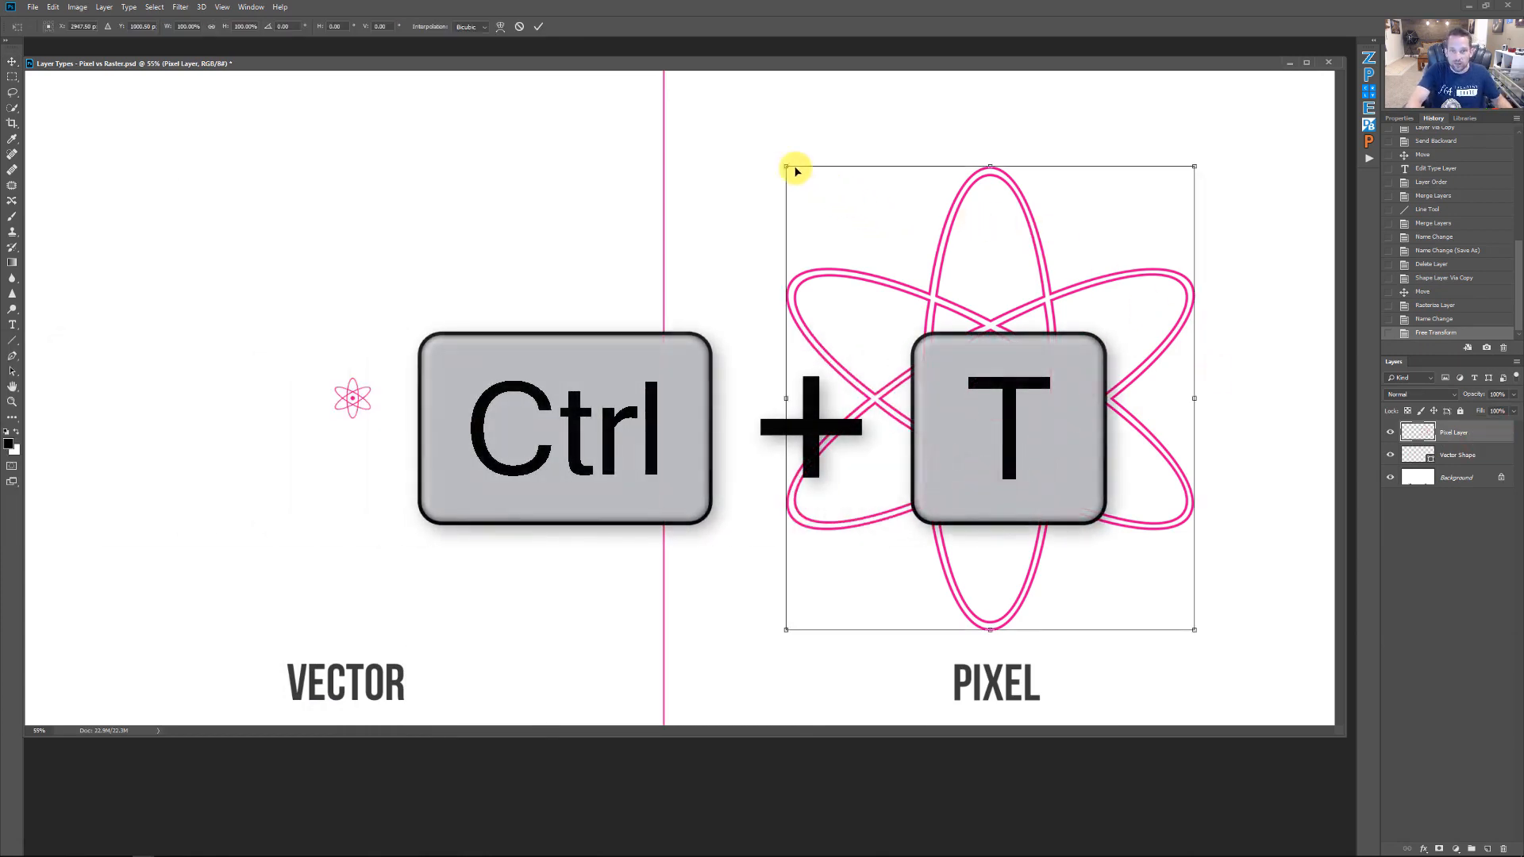
pyautogui.moveTo(782, 160); pyautogui.dragTo(967, 388)
pyautogui.press('Return')
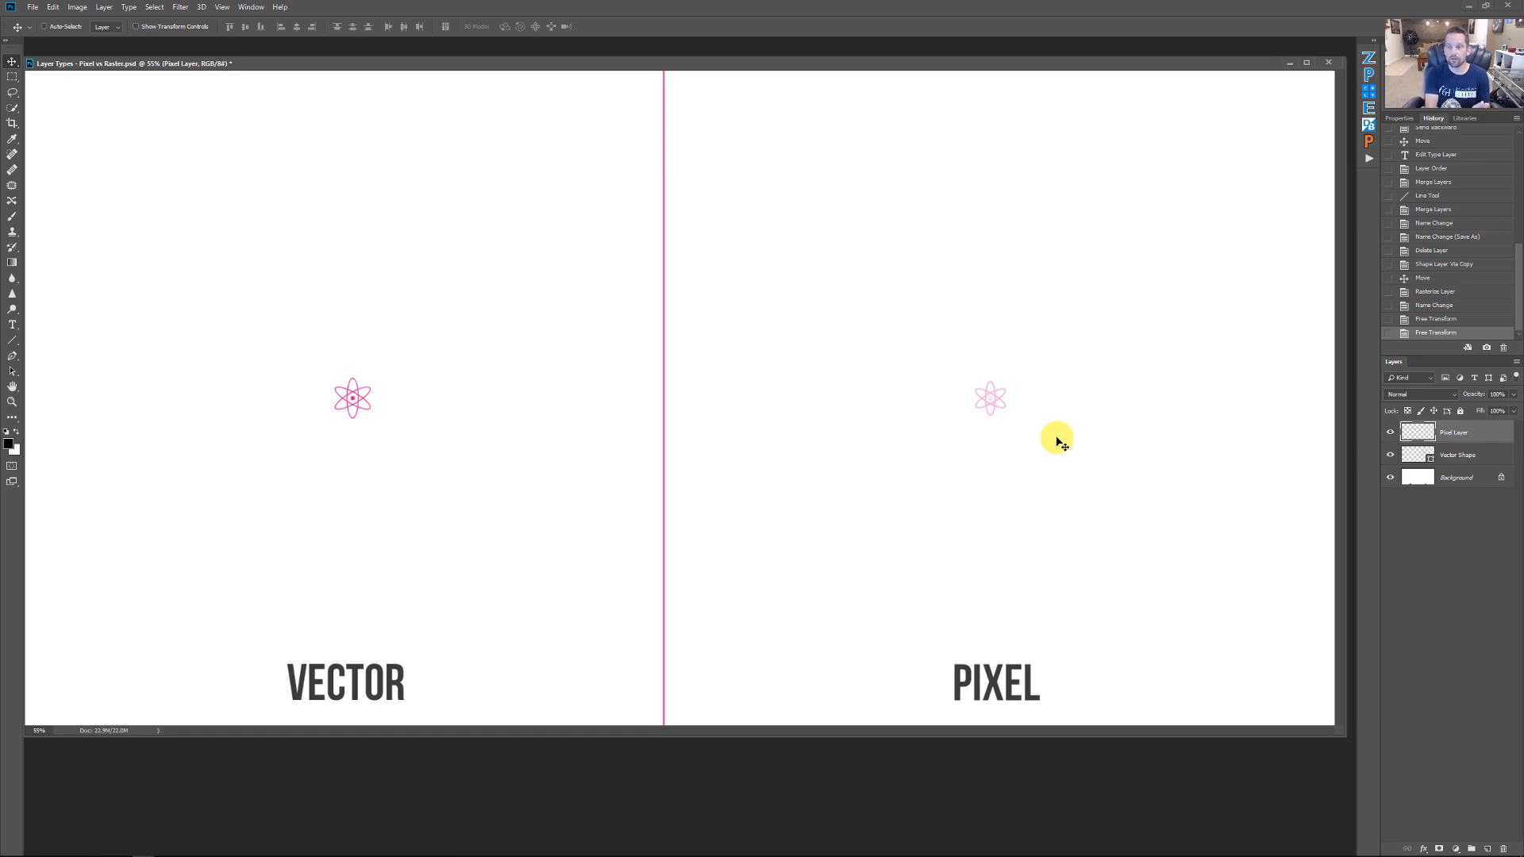
# Free-transform the Vector Shape atom back up to roughly its original full size
pyautogui.click(1503, 455)
pyautogui.hotkey('ctrl', 't')
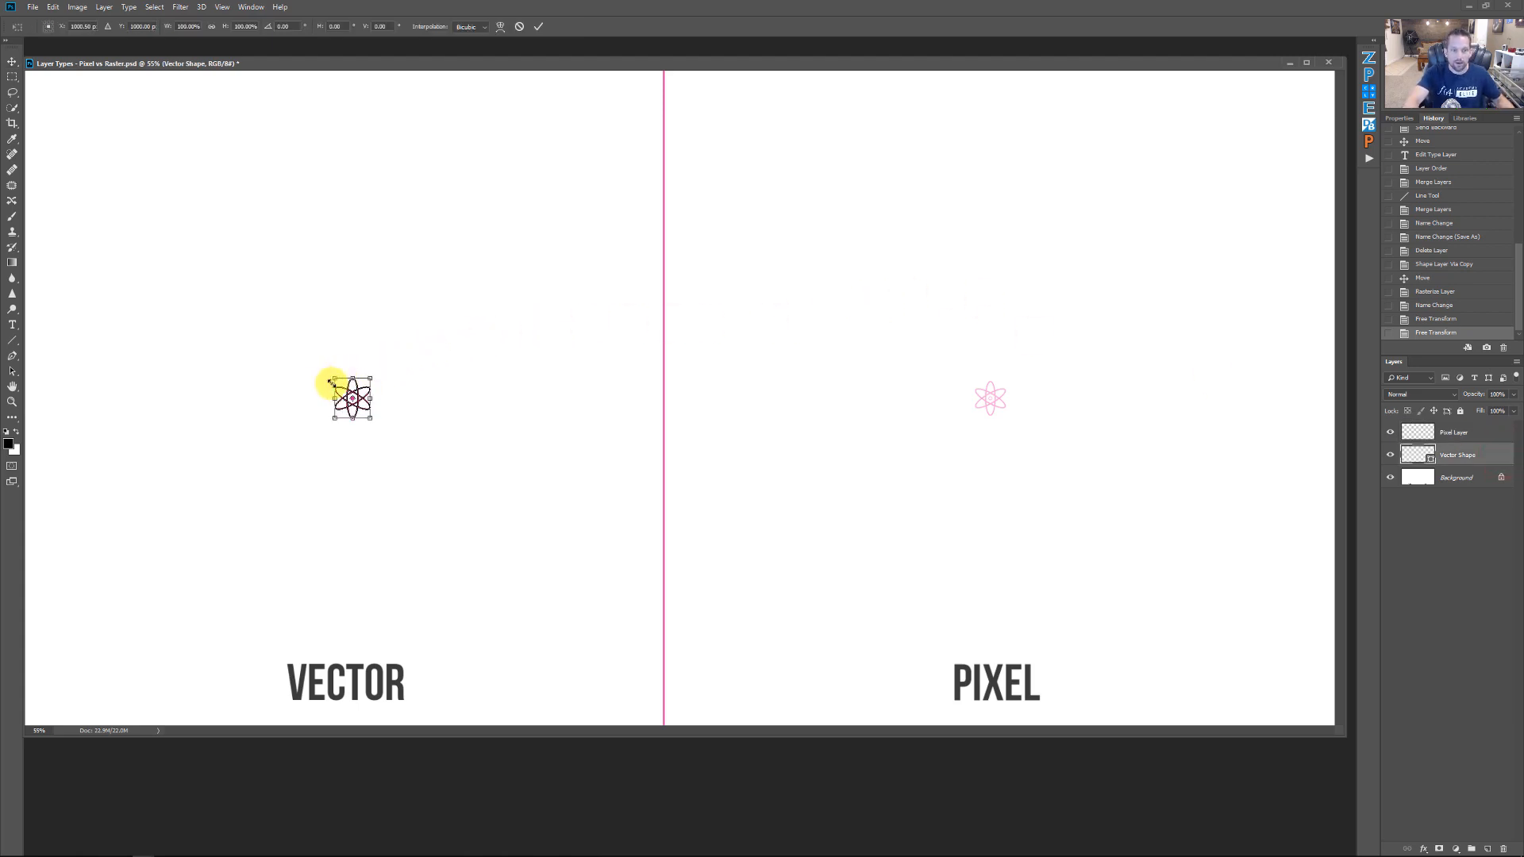
pyautogui.moveTo(331, 381); pyautogui.dragTo(51, 199)
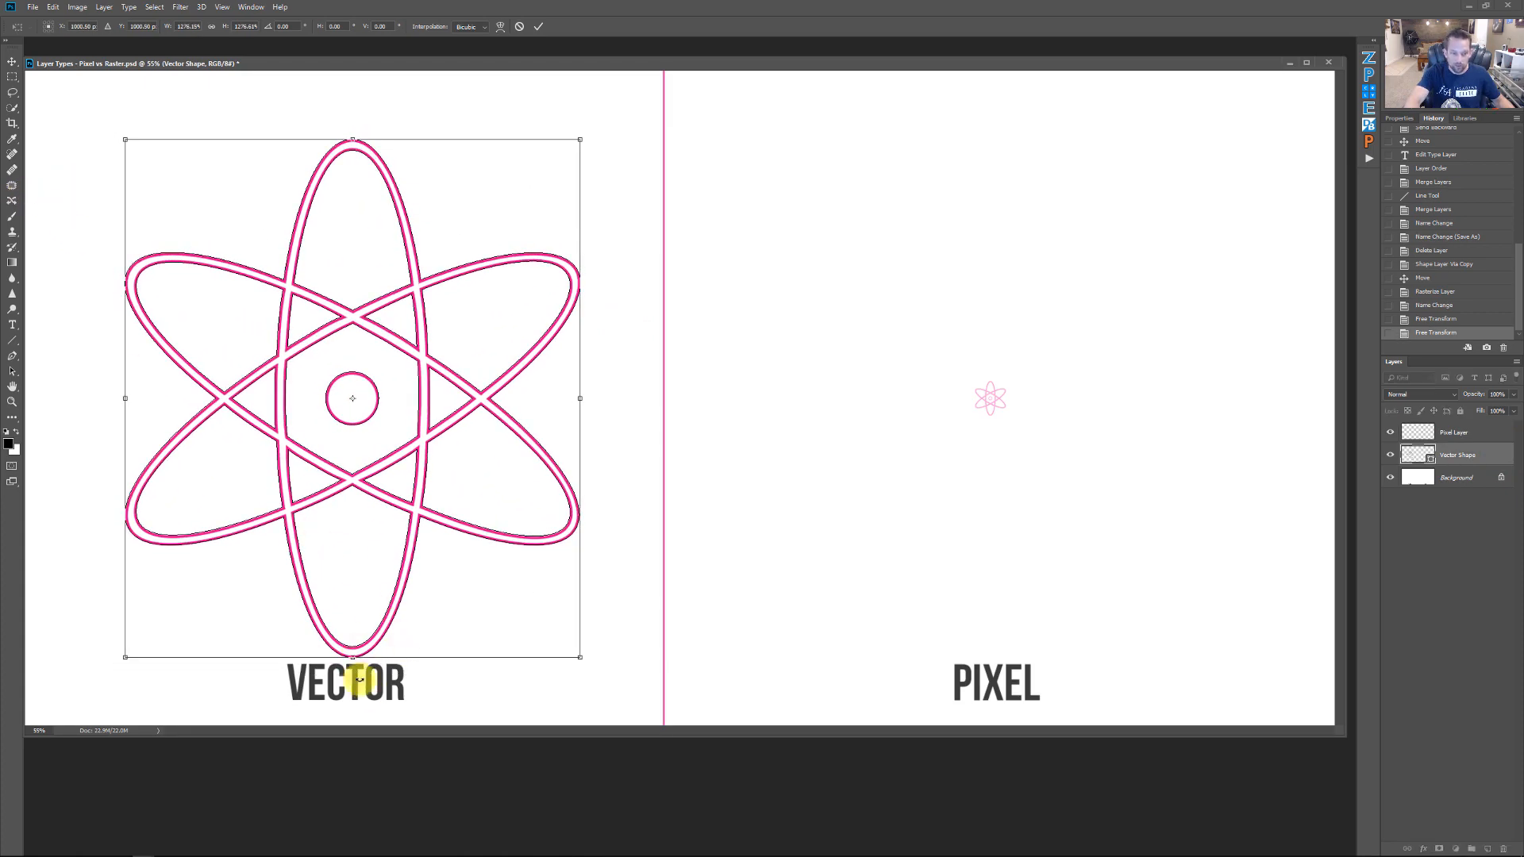
pyautogui.press('Return')
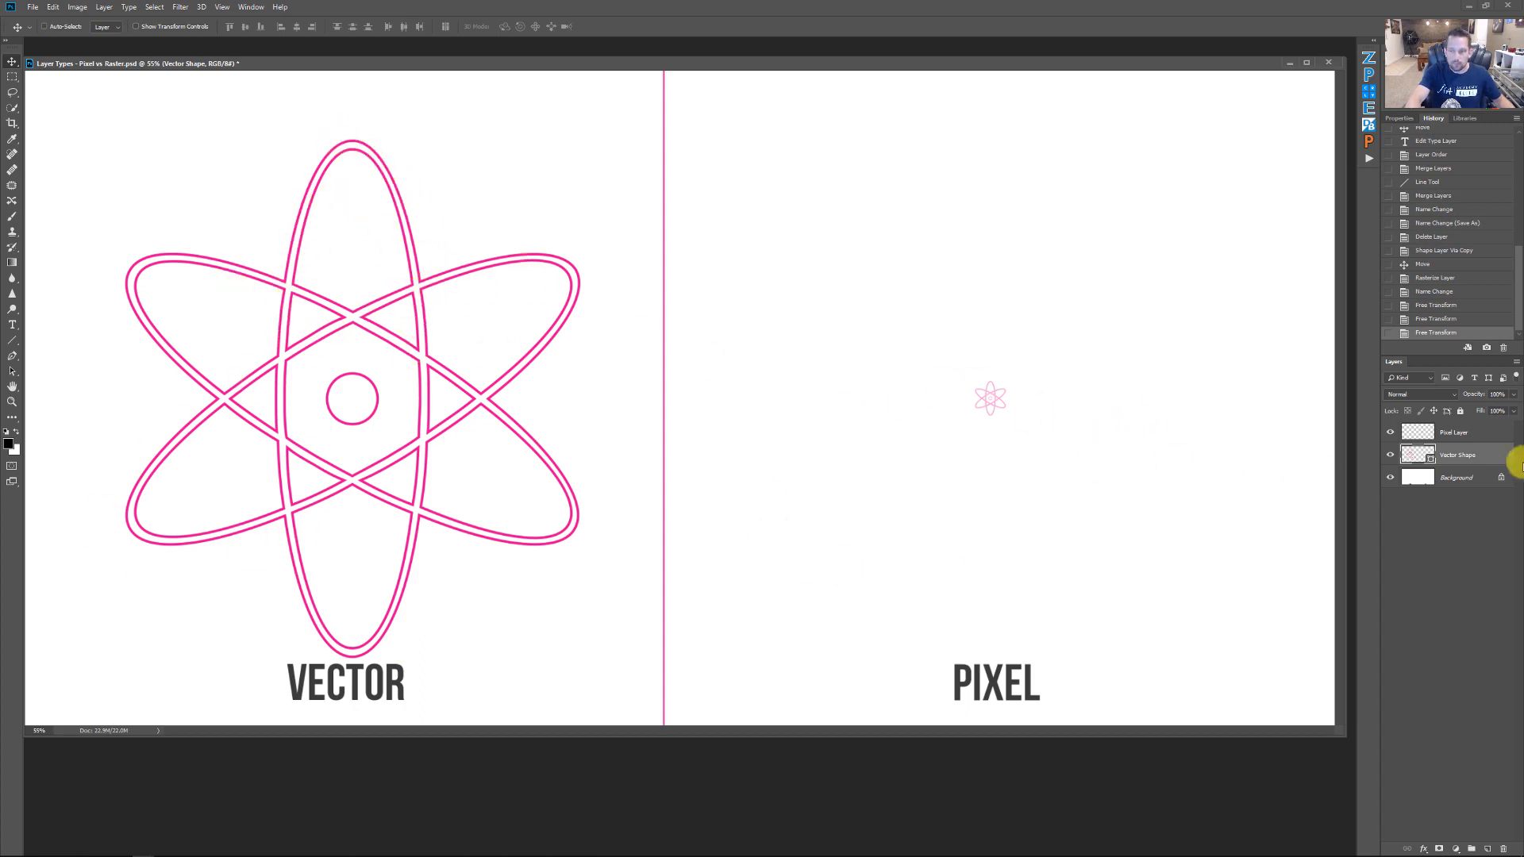
# Free-transform the Pixel Layer atom back up to roughly its original full size
pyautogui.click(1495, 431)
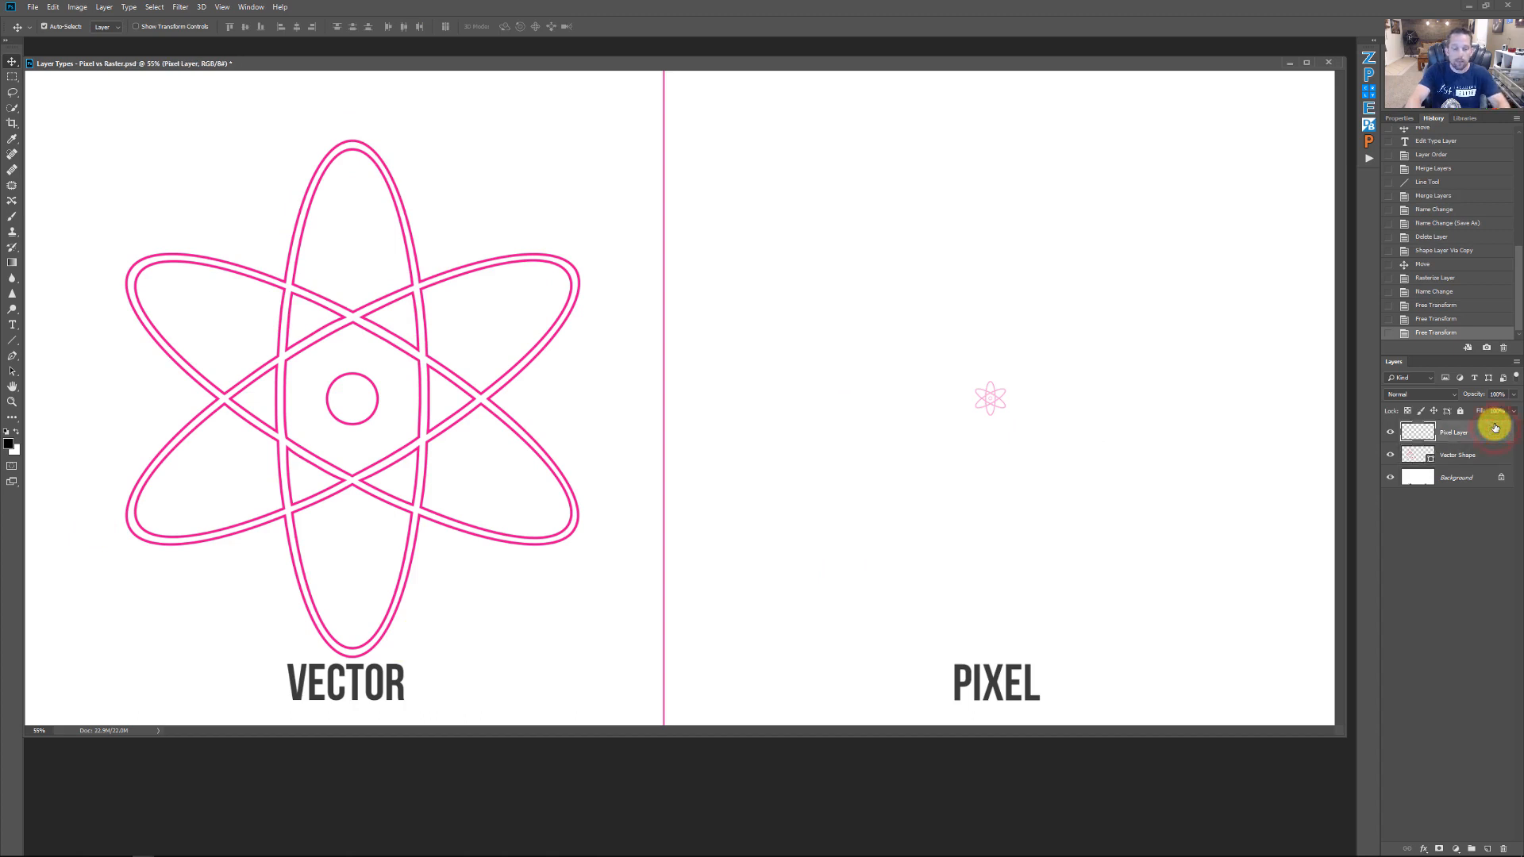
pyautogui.hotkey('ctrl', 't')
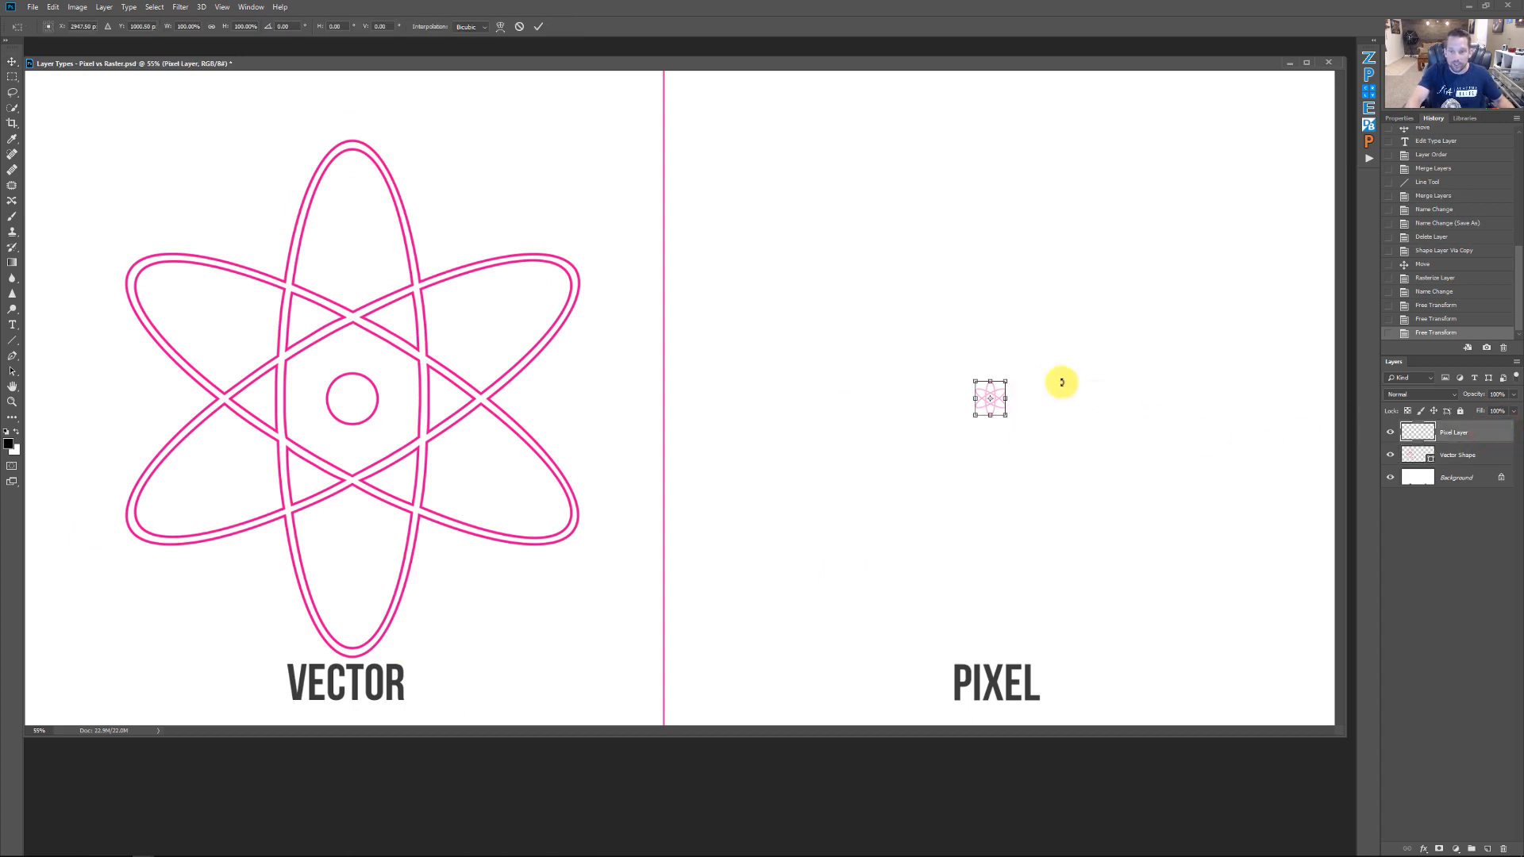
pyautogui.moveTo(976, 380); pyautogui.dragTo(704, 193)
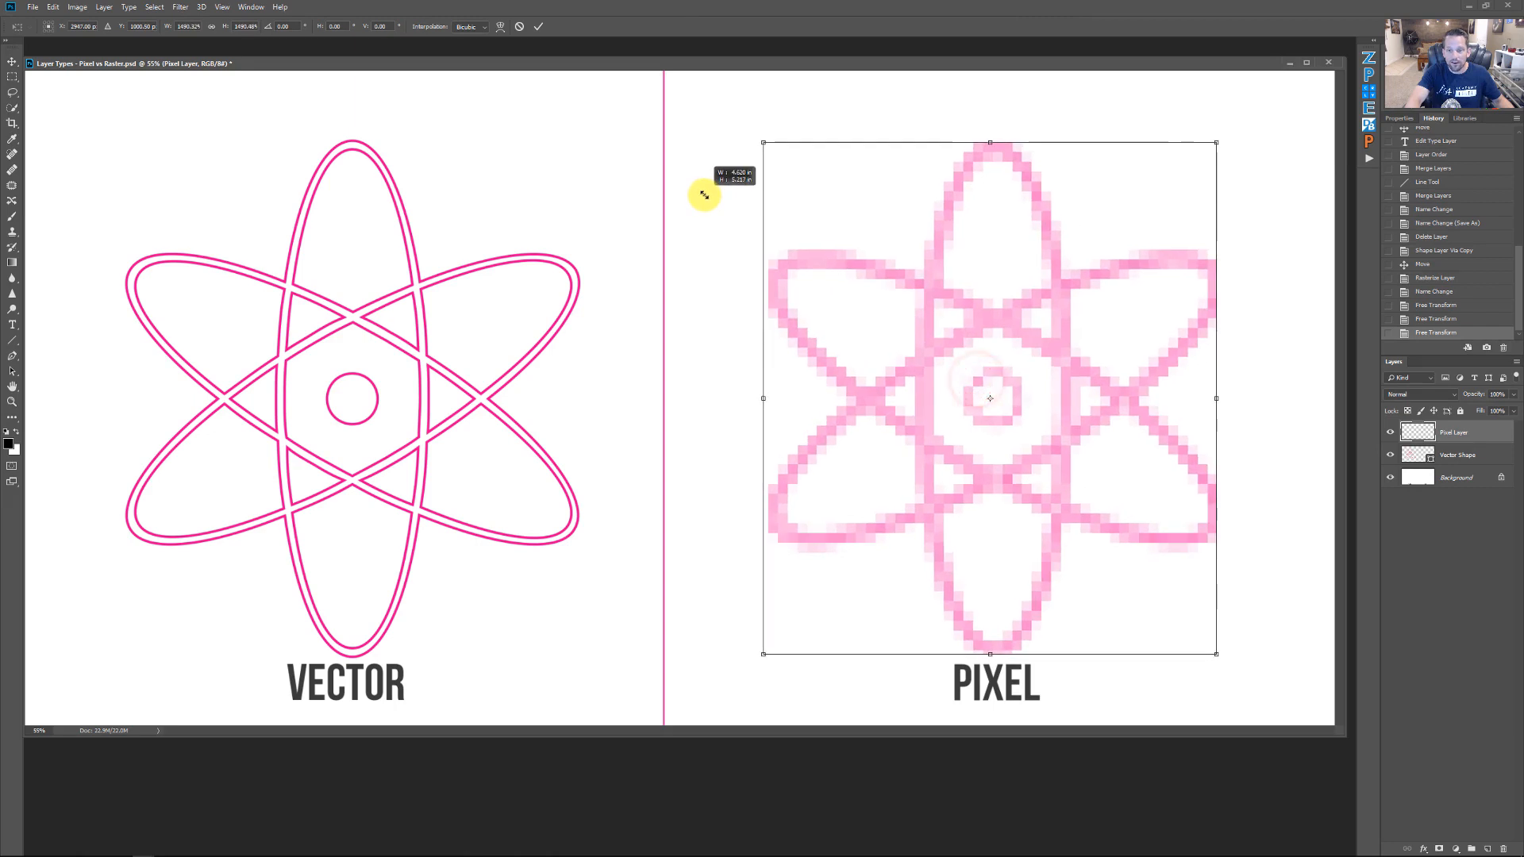
pyautogui.press('Return')
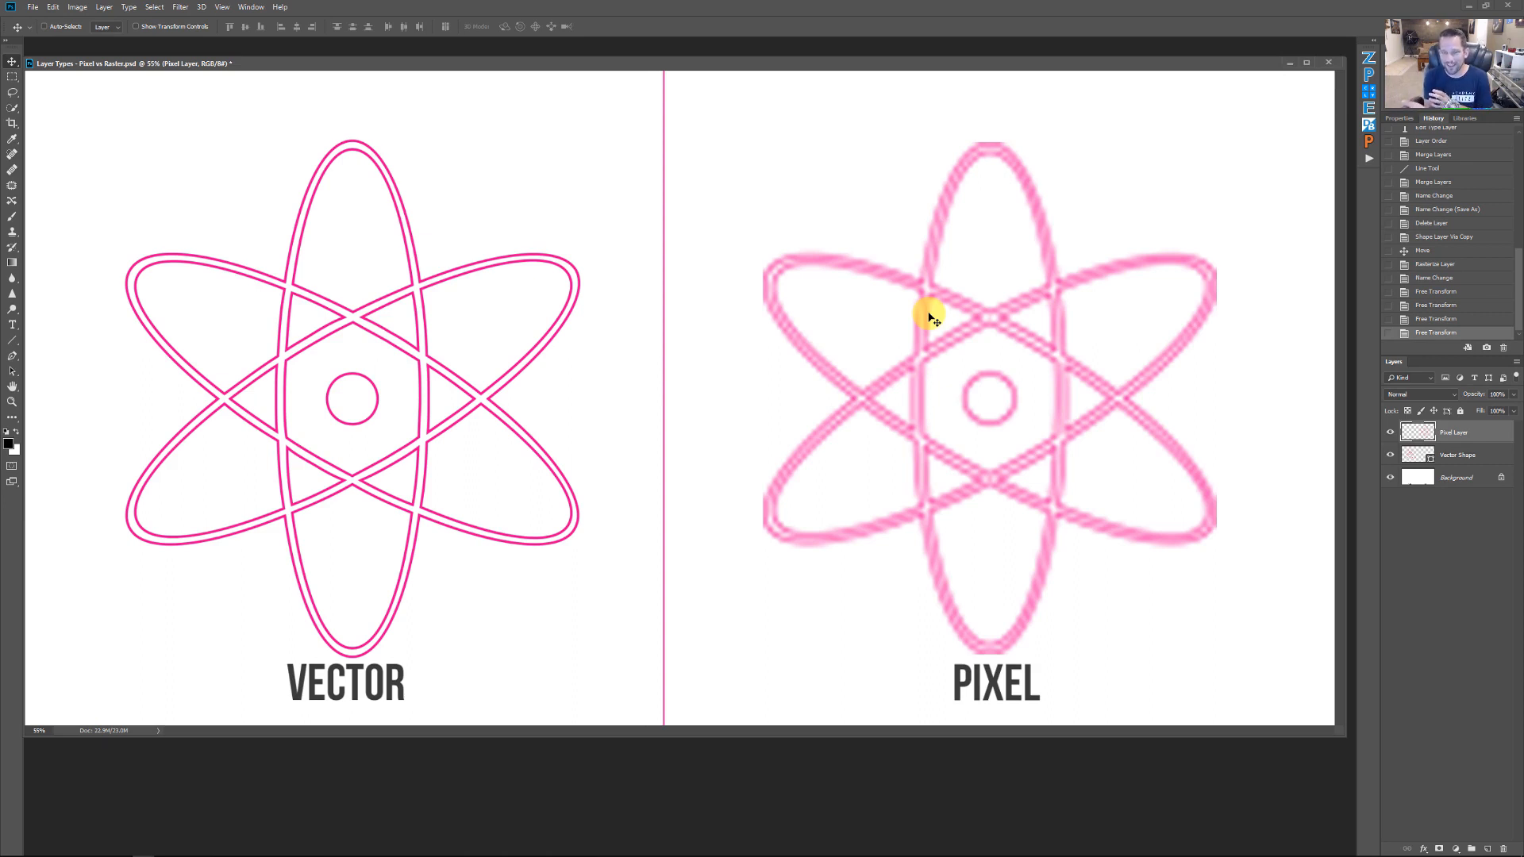
# Minimize the document and open Example Pixel layer.jpg and Example Pixel layer (2).jpg from the Lesson 5 Layer Types folder in File Explorer
pyautogui.click(1288, 62)
pyautogui.click(142, 850)
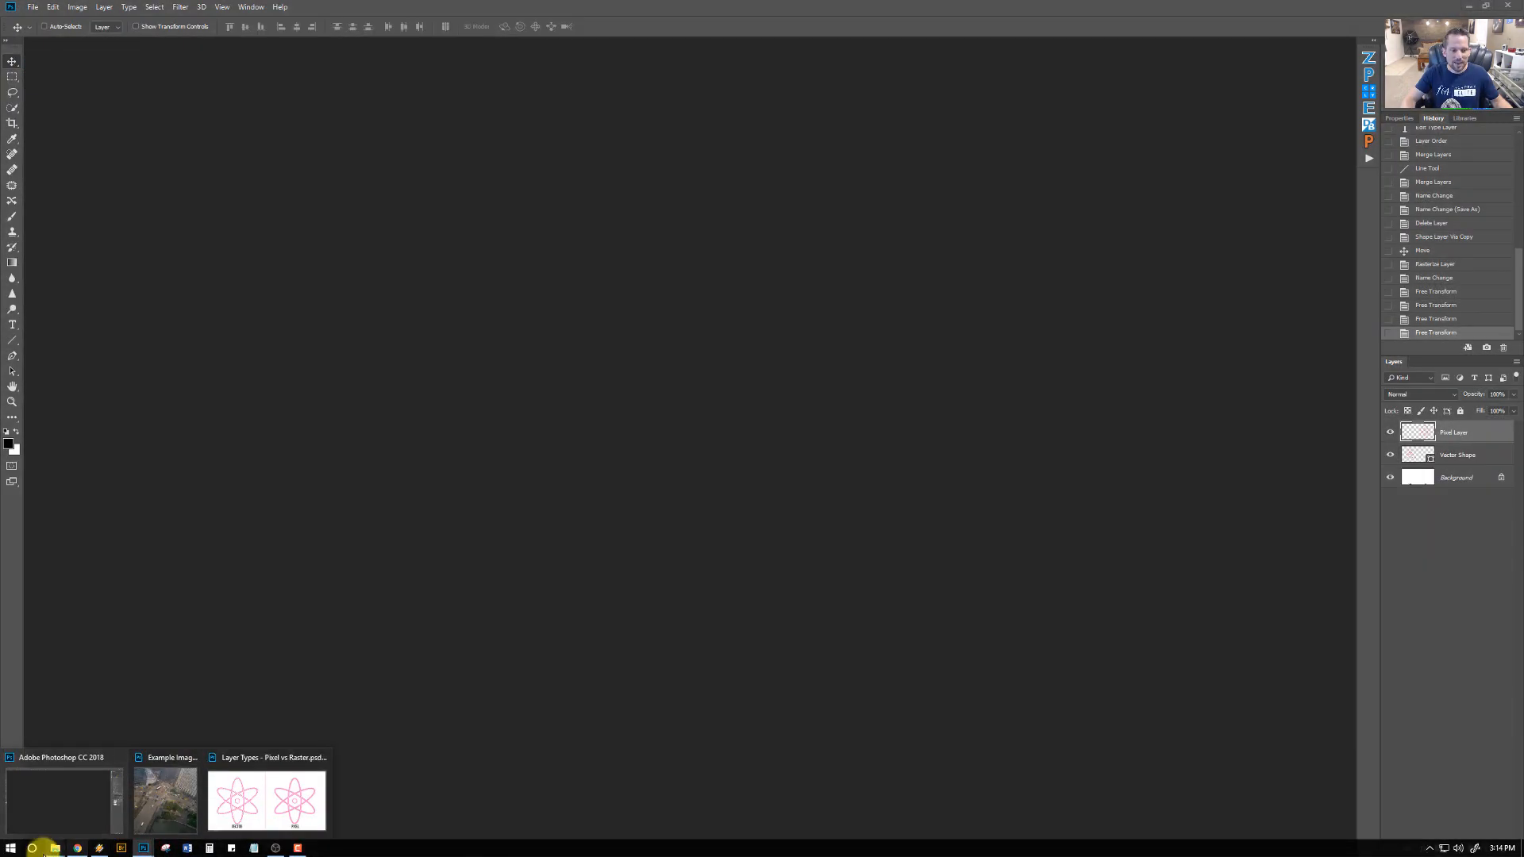
pyautogui.moveTo(55, 848)
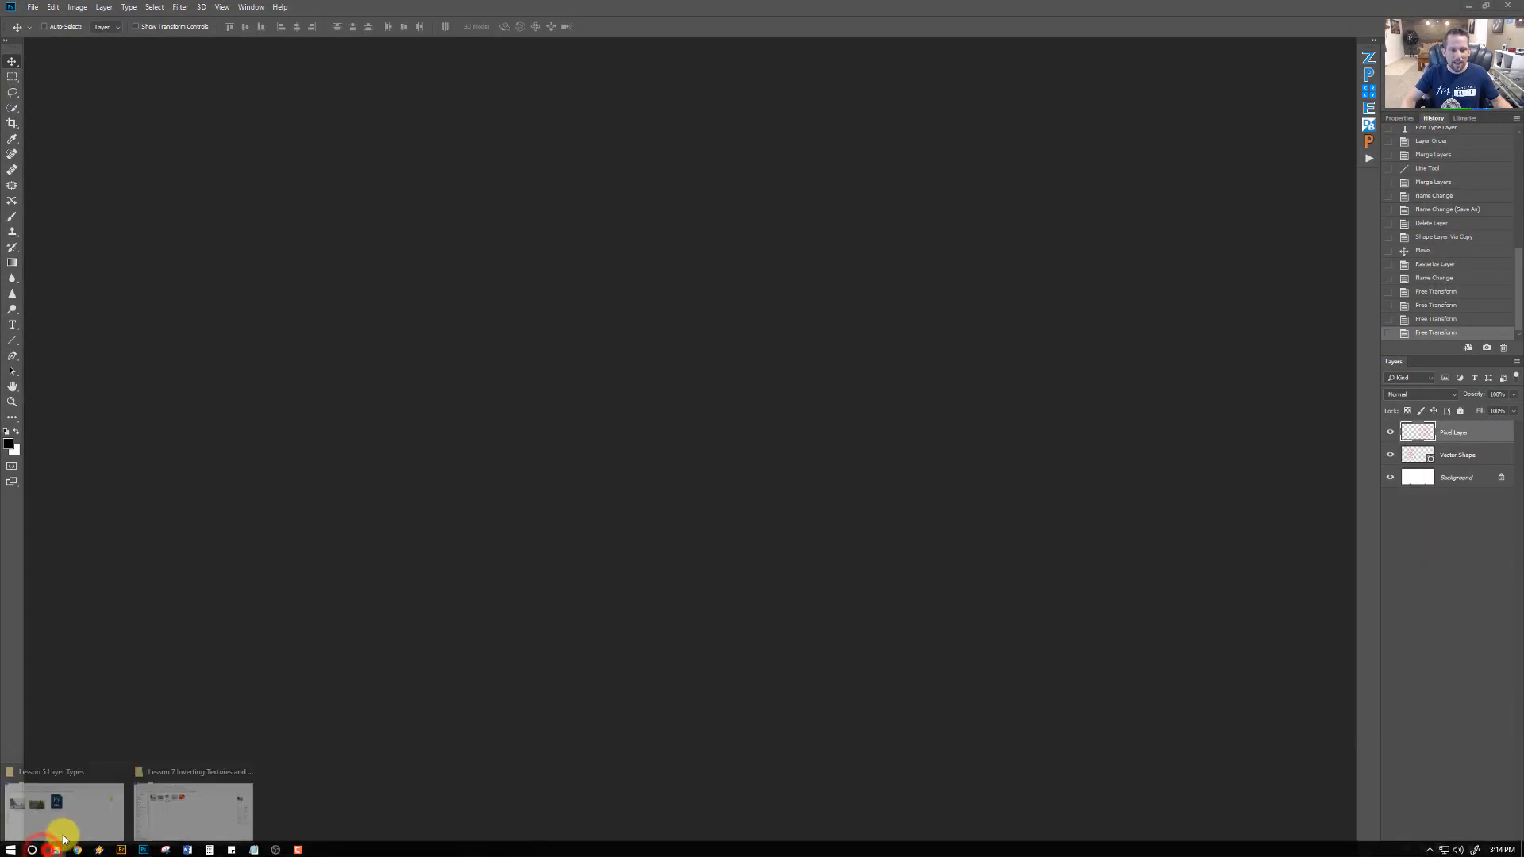
pyautogui.click(51, 789)
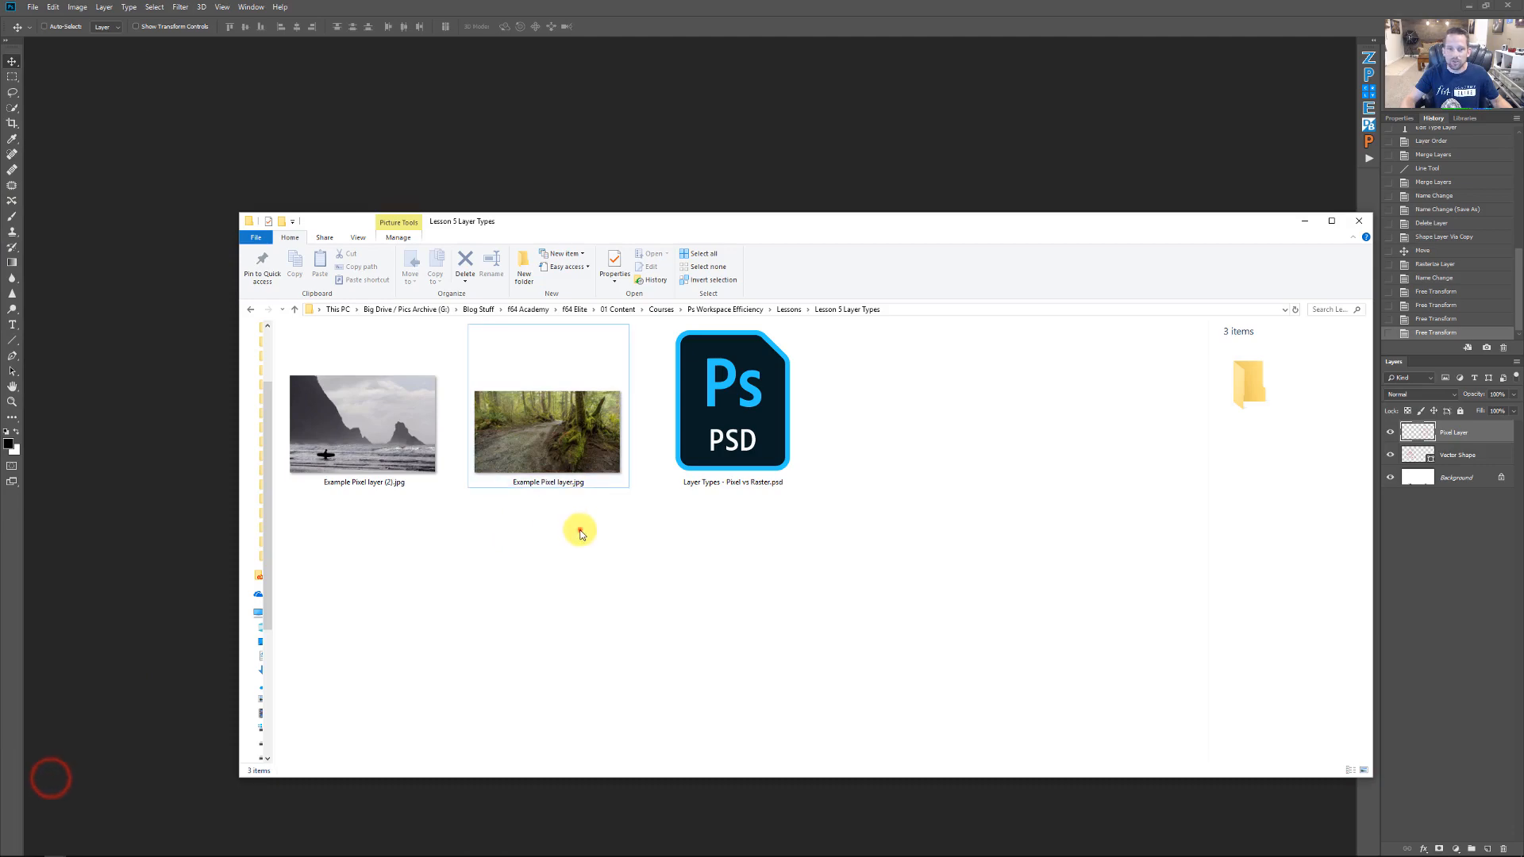
pyautogui.moveTo(579, 527); pyautogui.dragTo(342, 382)
pyautogui.moveTo(578, 473); pyautogui.dragTo(389, 443)
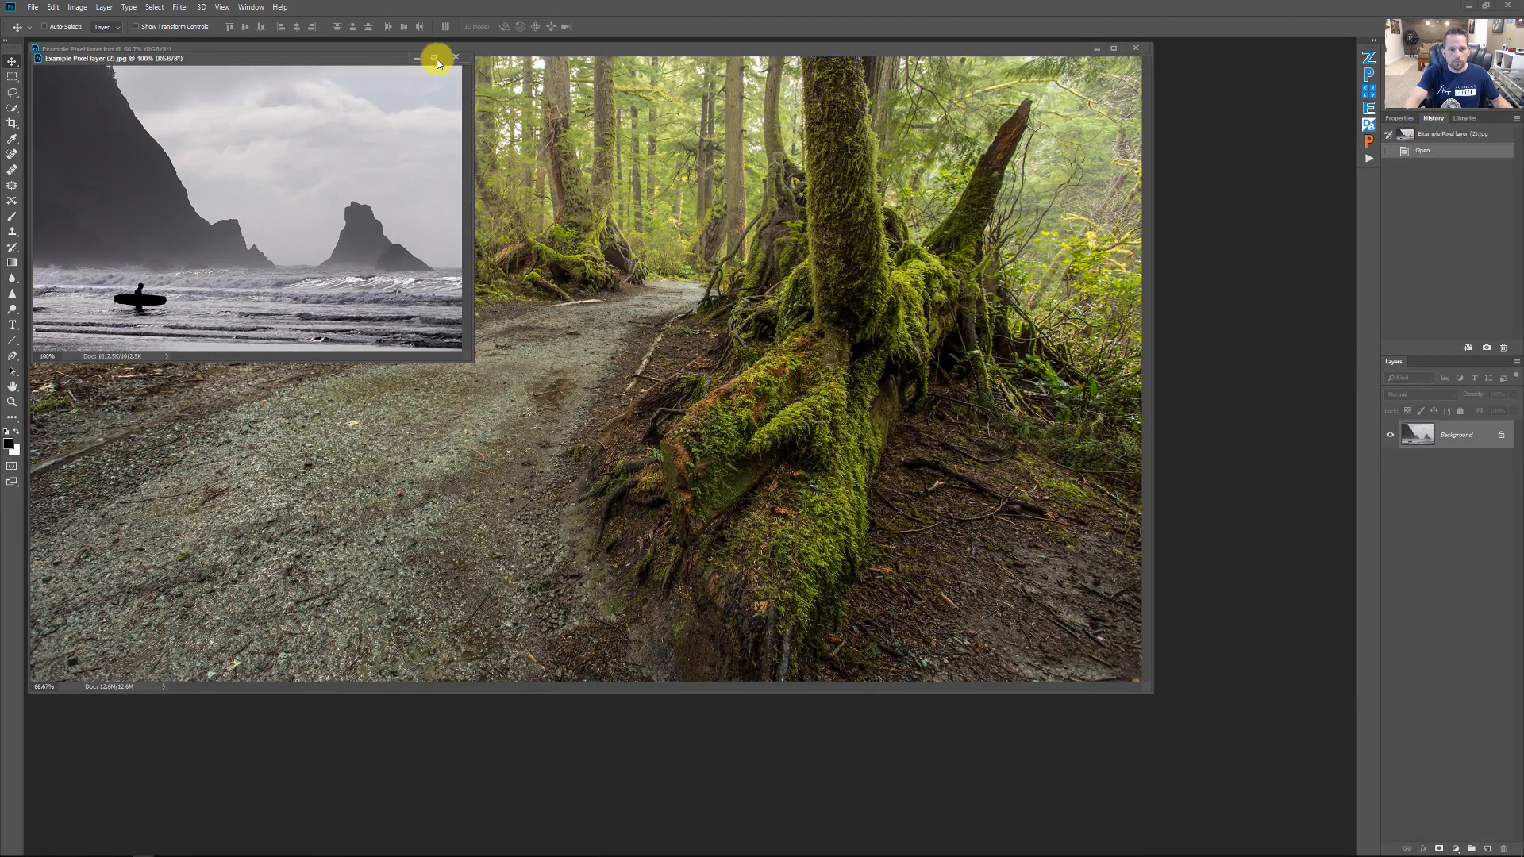
# Move the surfer photo's window and inspect its Image Size dialog
pyautogui.moveTo(381, 55); pyautogui.dragTo(945, 181)
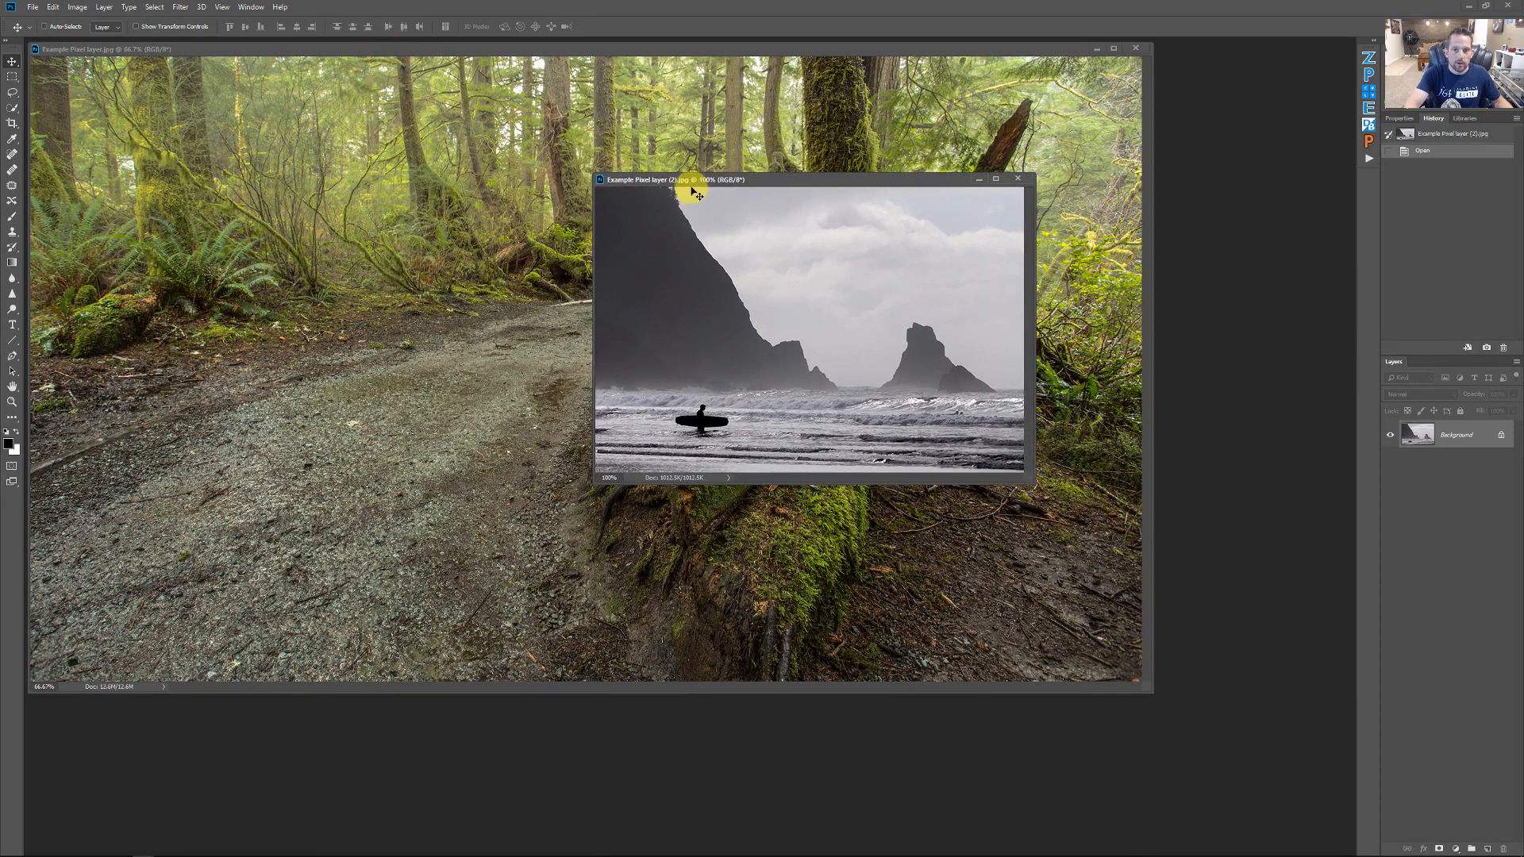
pyautogui.click(691, 181)
pyautogui.click(88, 8)
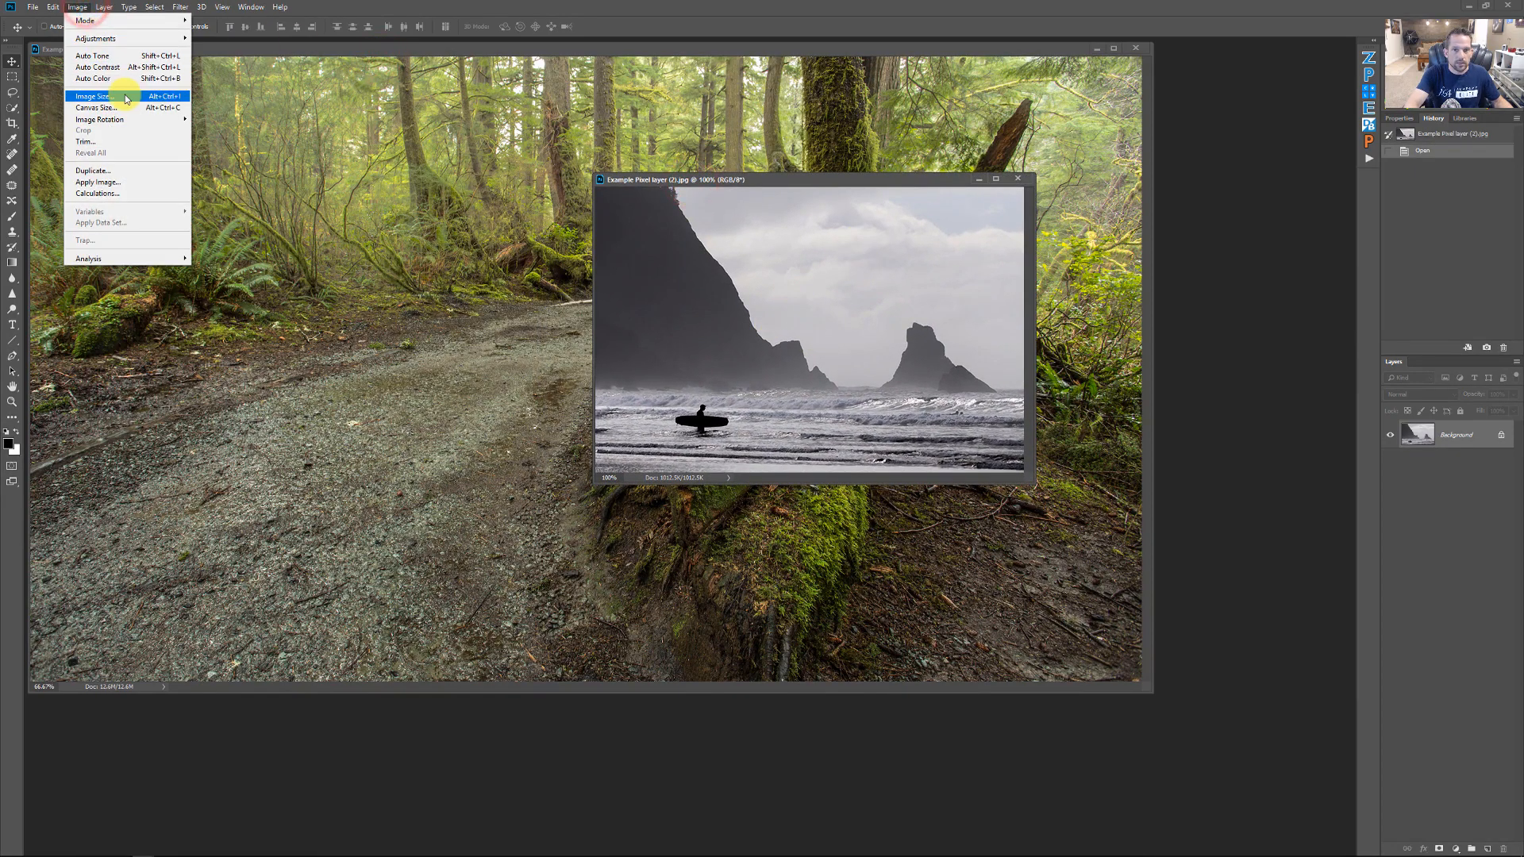
pyautogui.click(123, 97)
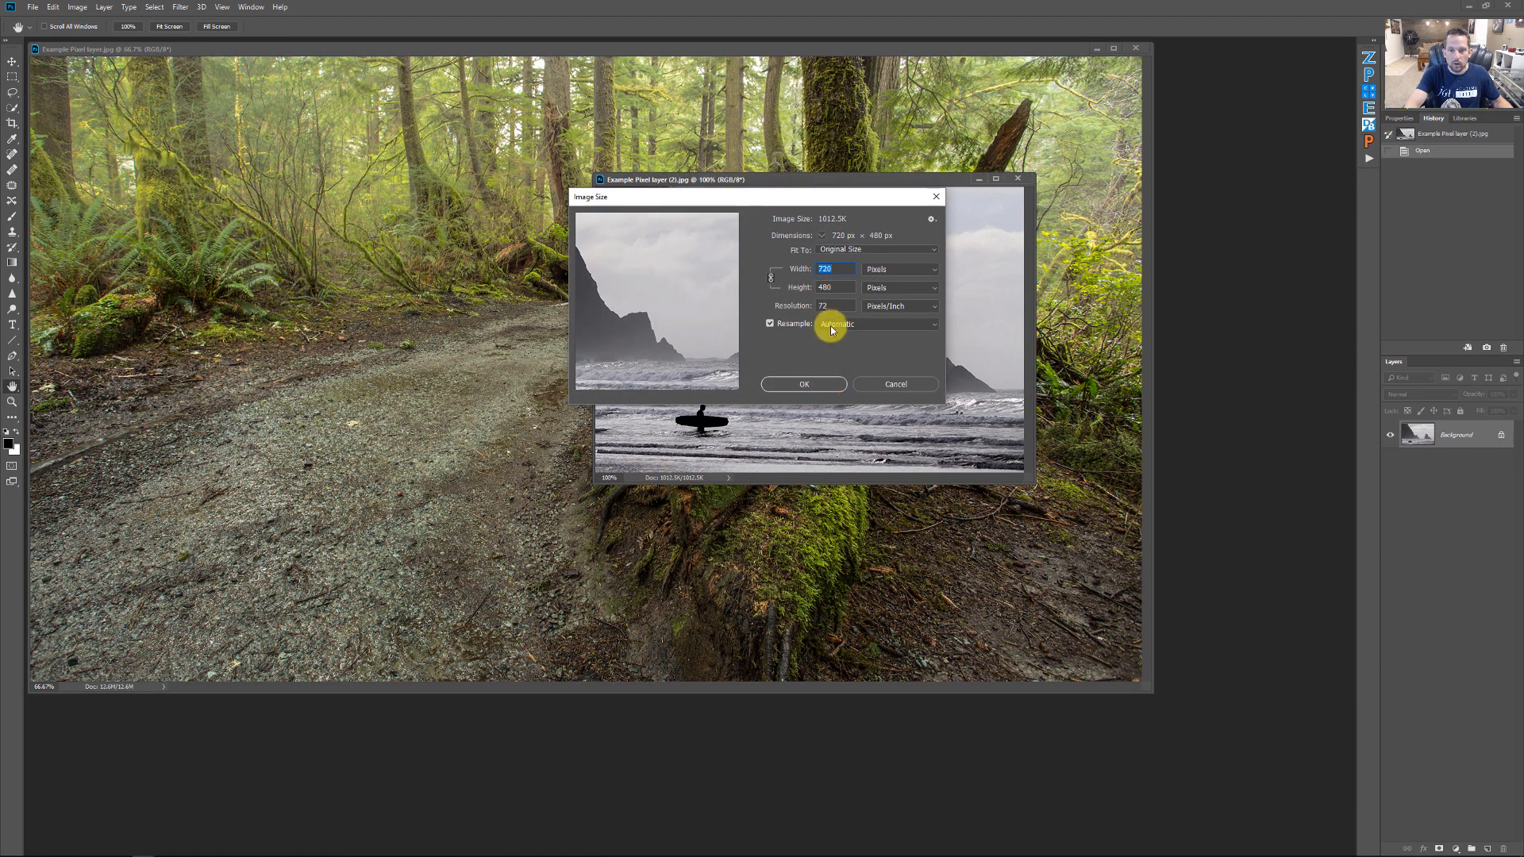
pyautogui.click(806, 384)
# Inspect the Image Size dialog of the forest photo
pyautogui.click(623, 49)
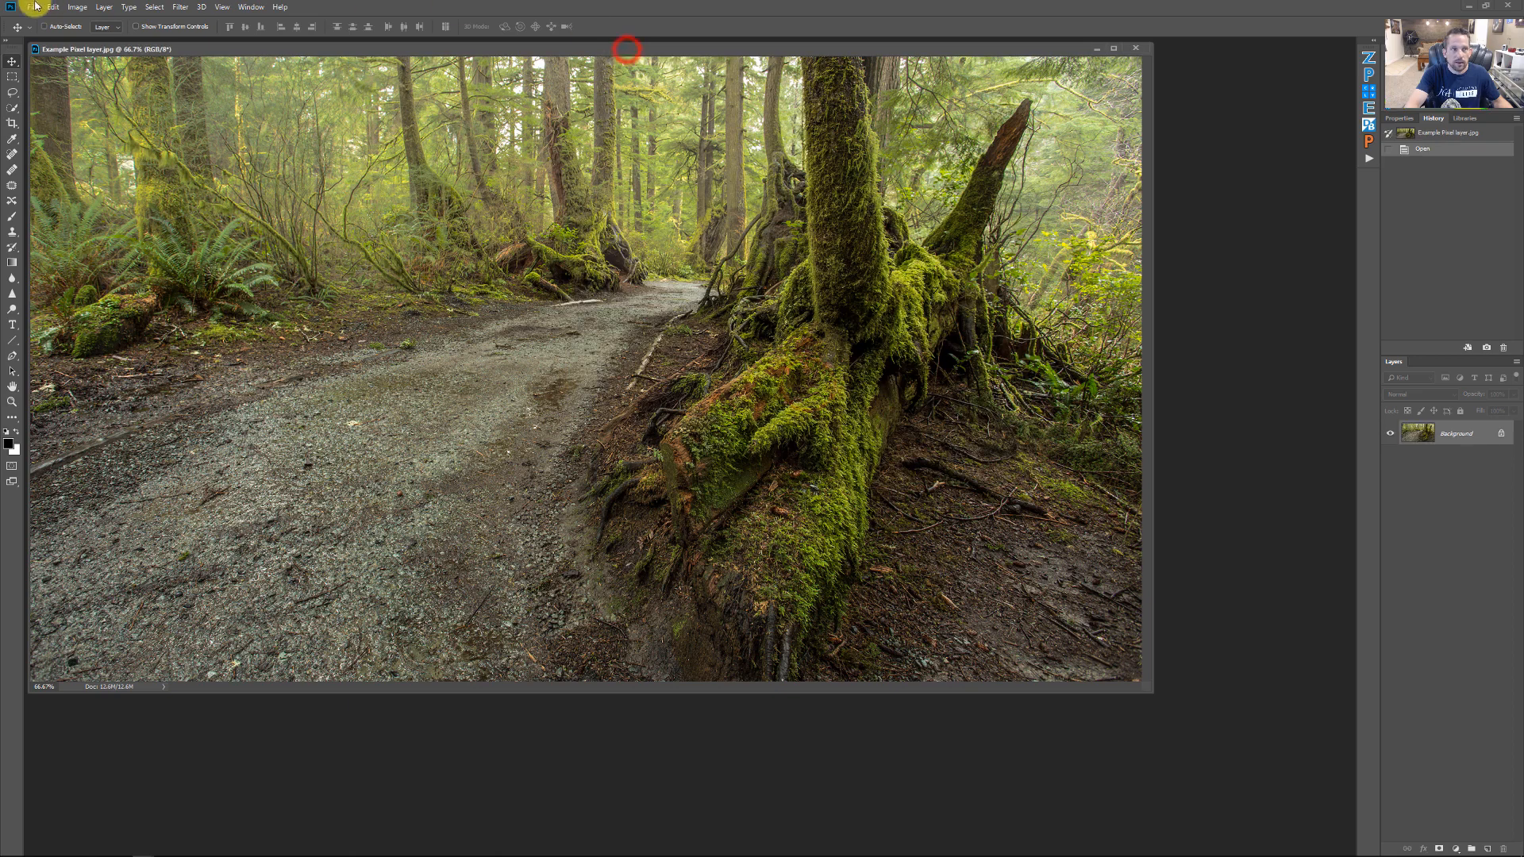
pyautogui.click(77, 7)
pyautogui.click(98, 95)
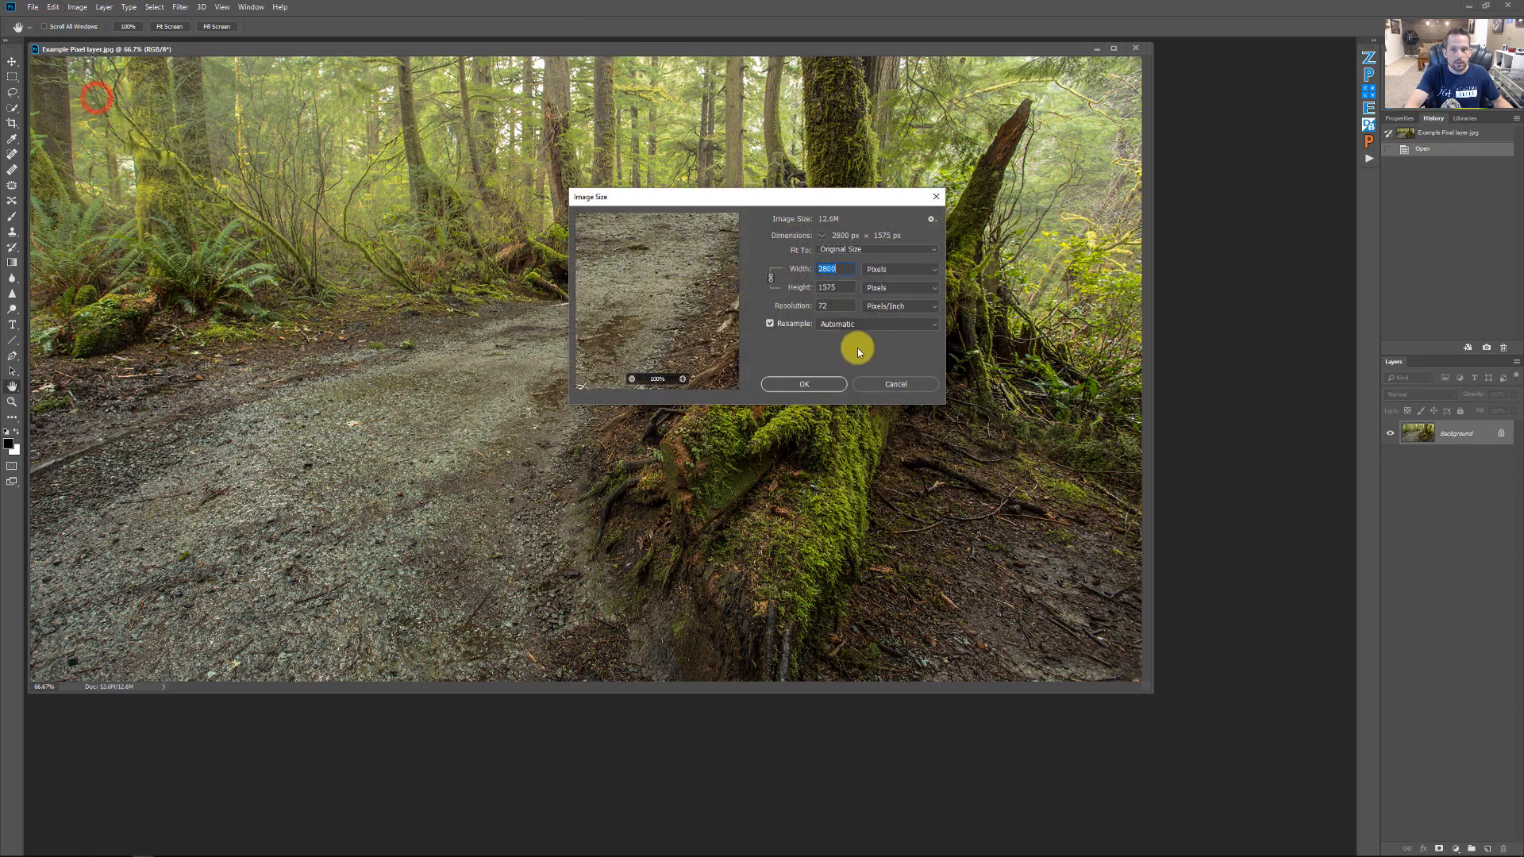
pyautogui.click(826, 387)
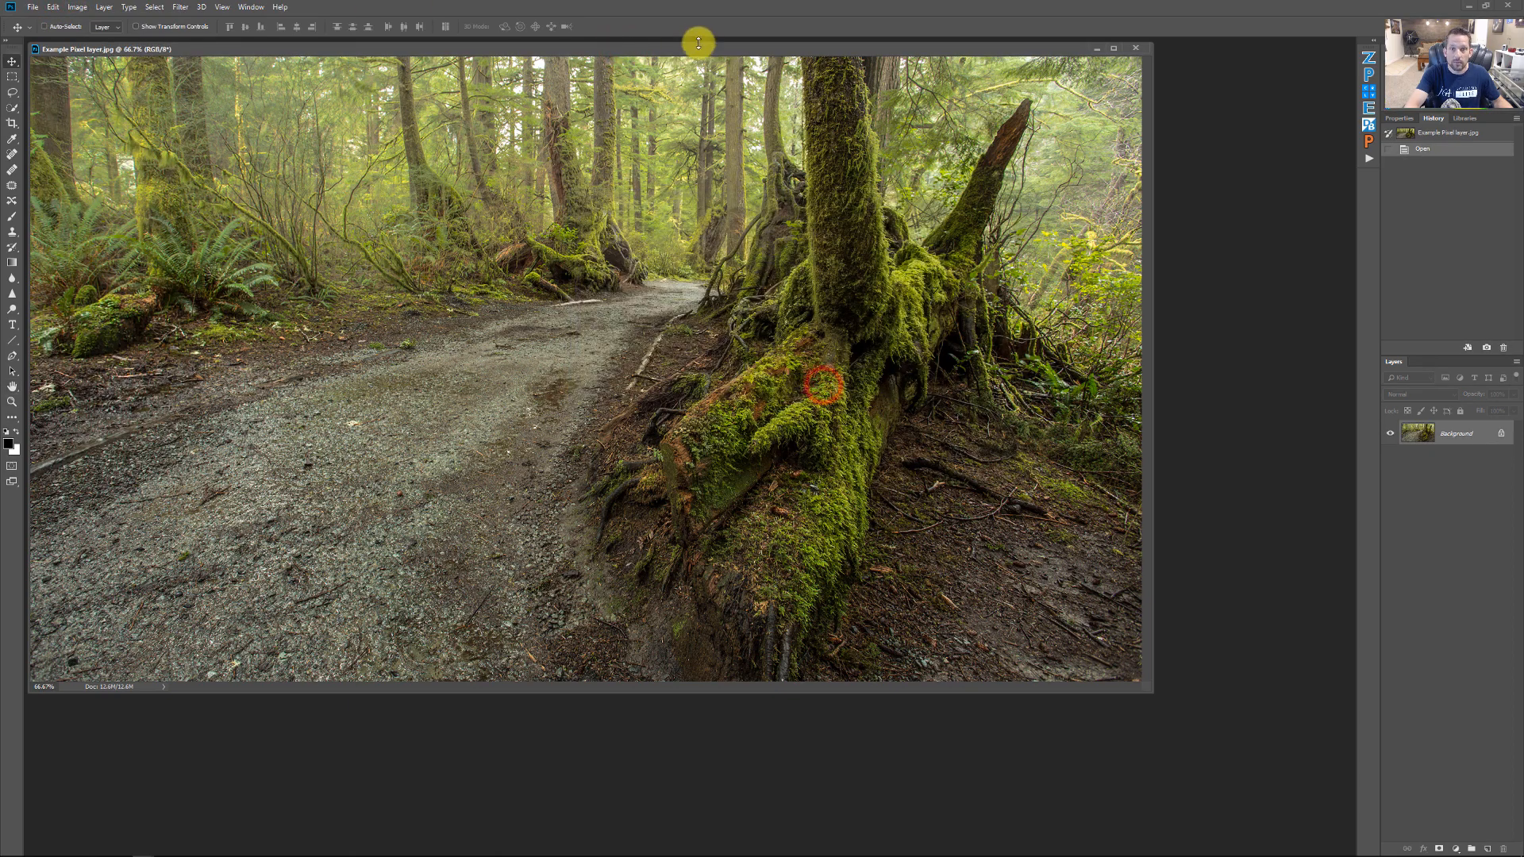
# Rearrange the two photo windows so the surfer image floats over the forest image
pyautogui.moveTo(699, 49); pyautogui.dragTo(965, 81)
pyautogui.moveTo(718, 215); pyautogui.dragTo(654, 78)
pyautogui.moveTo(1117, 86); pyautogui.dragTo(1032, 163)
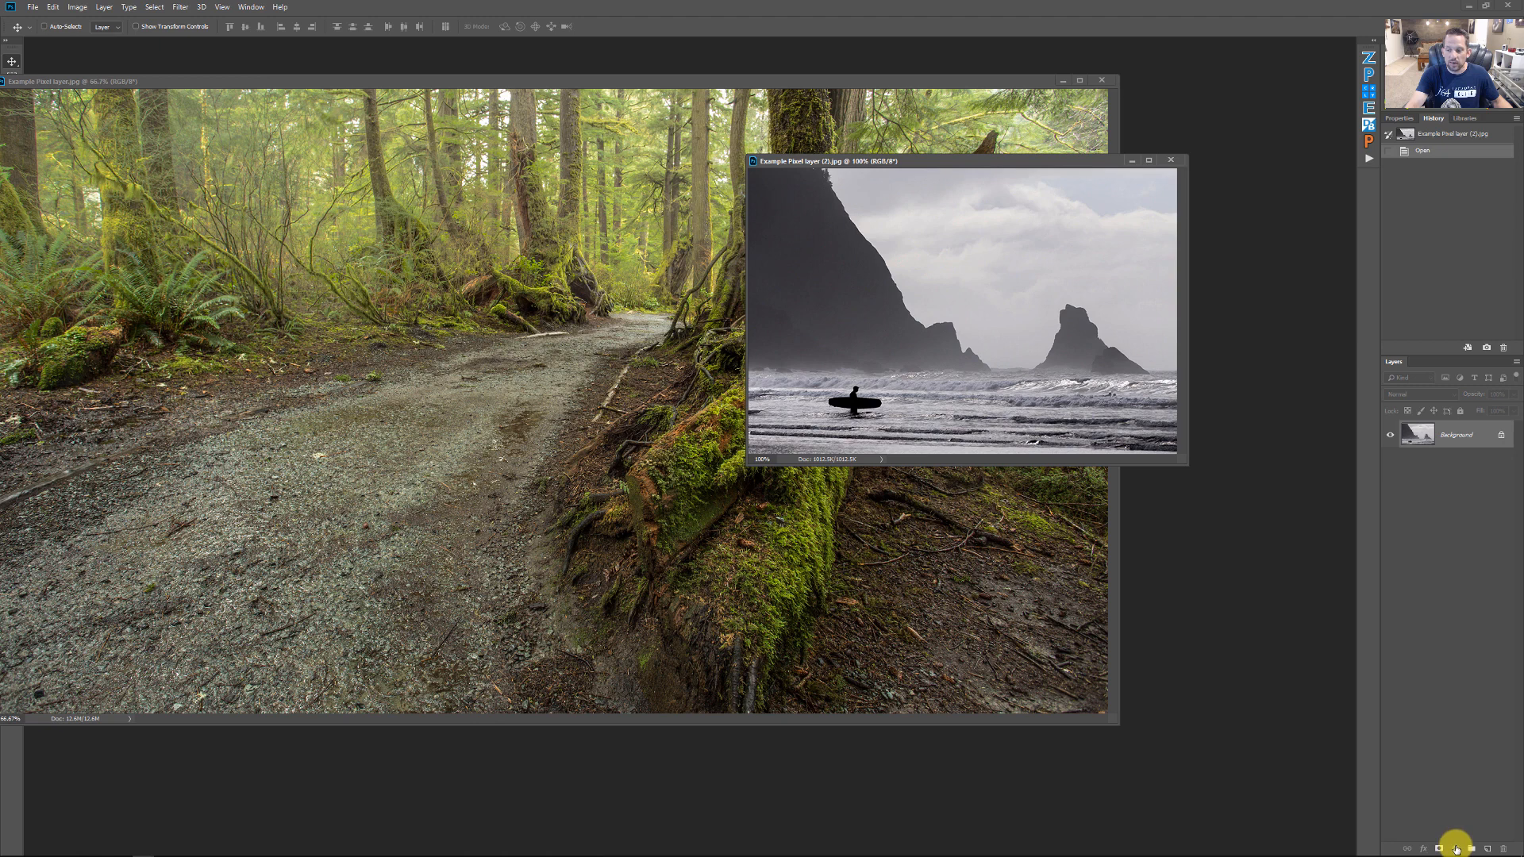
# Open the Adjustments panel and dock it beside the panel column
pyautogui.click(1455, 848)
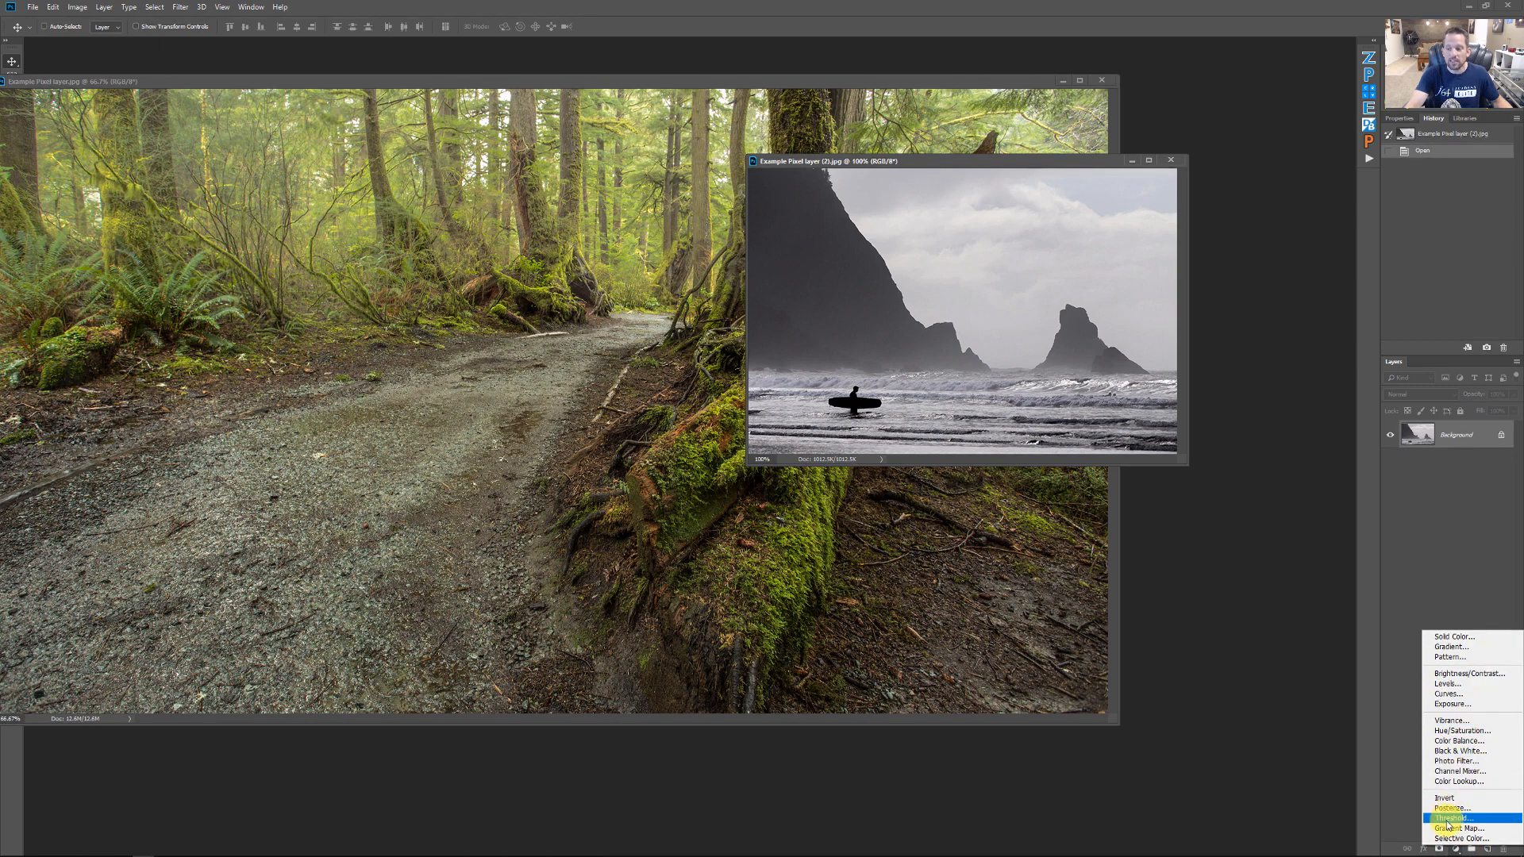
pyautogui.click(1443, 589)
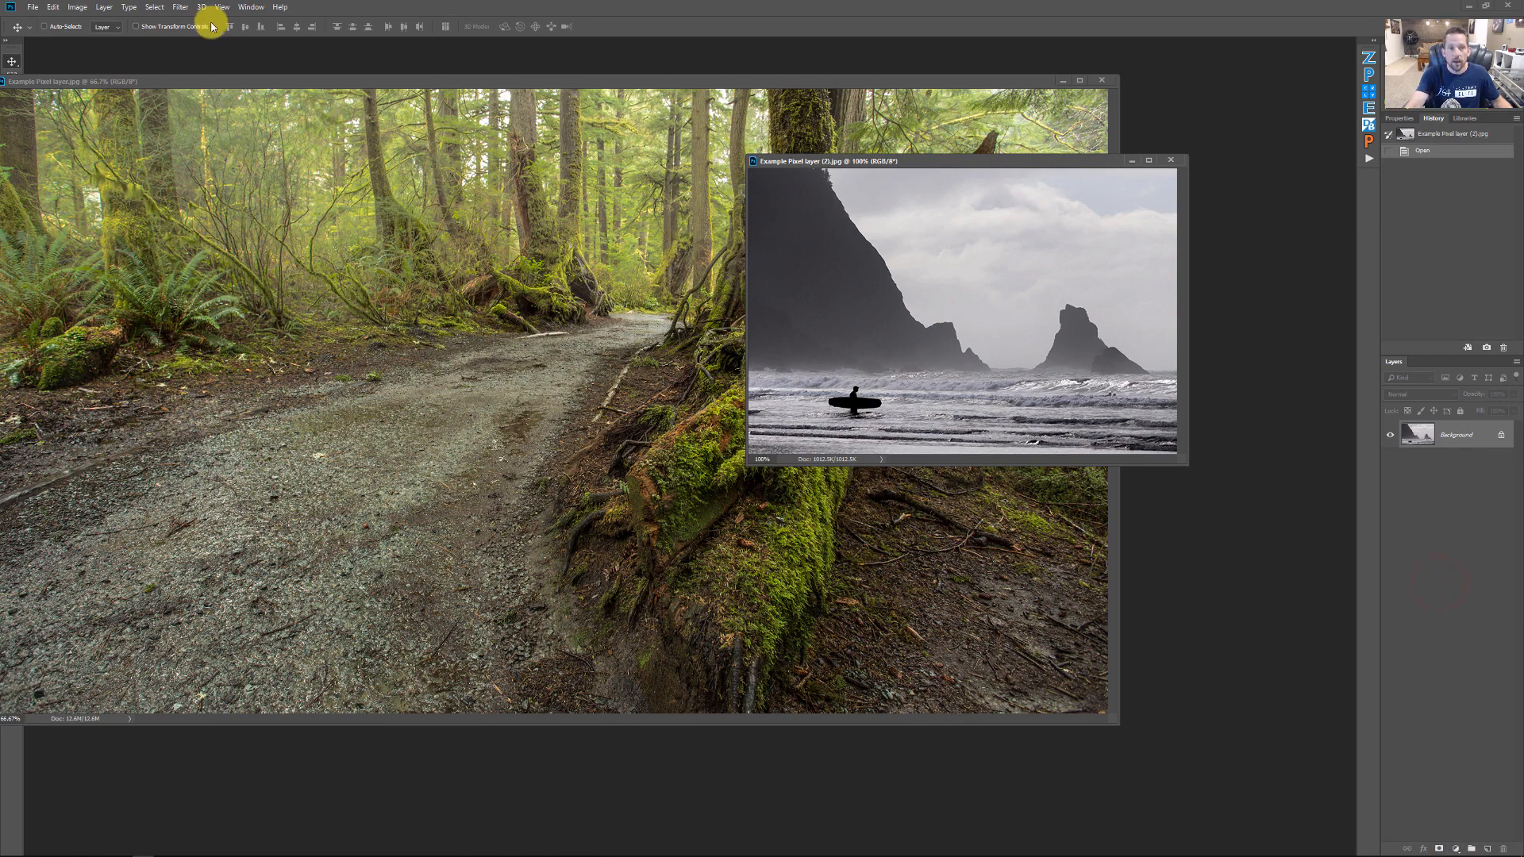
pyautogui.click(245, 7)
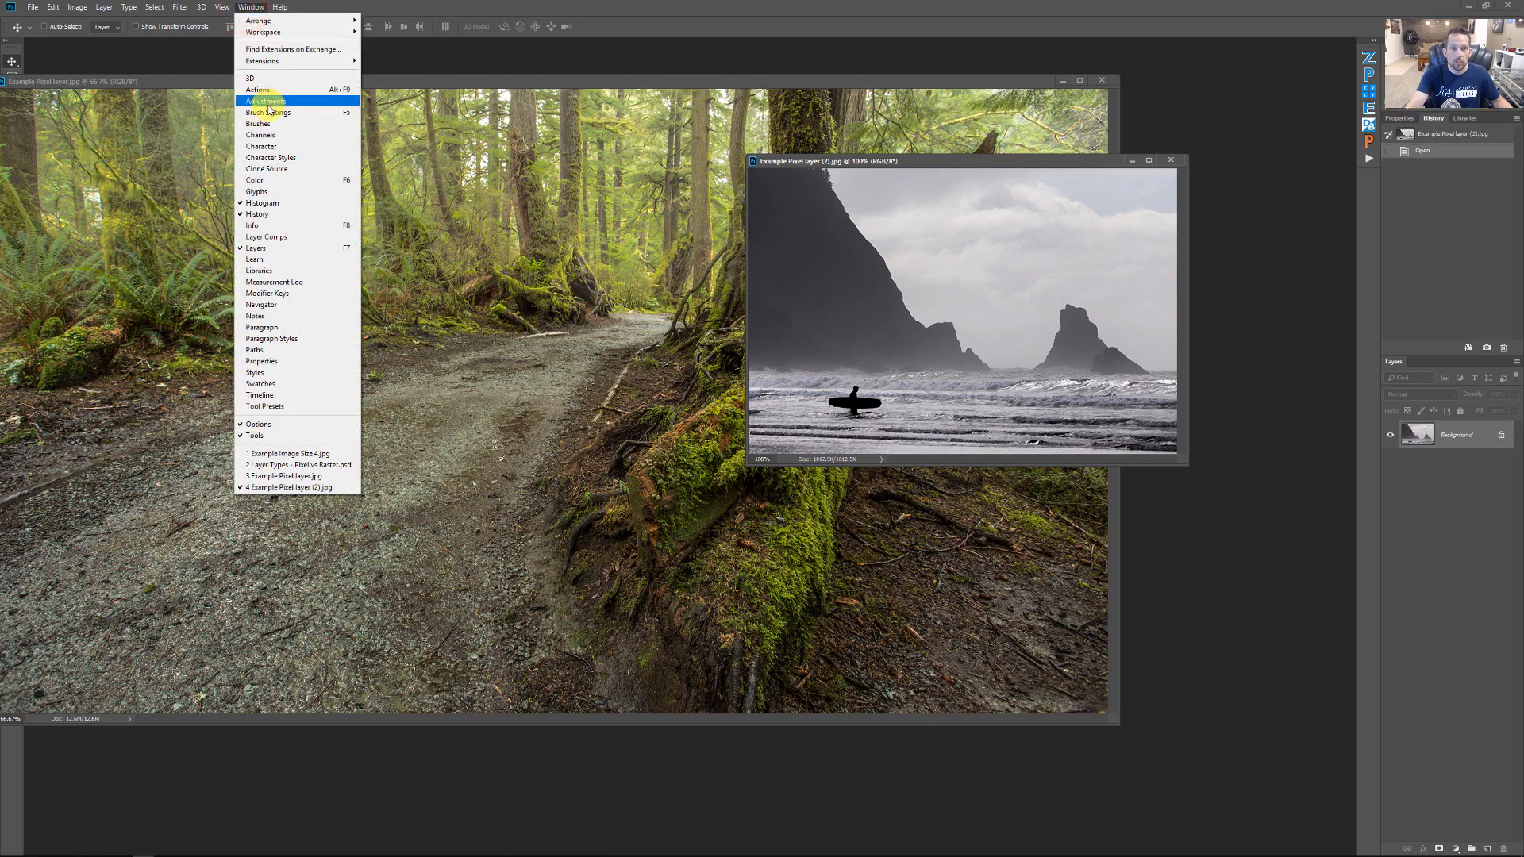
pyautogui.click(265, 101)
pyautogui.moveTo(1093, 165); pyautogui.dragTo(1369, 182)
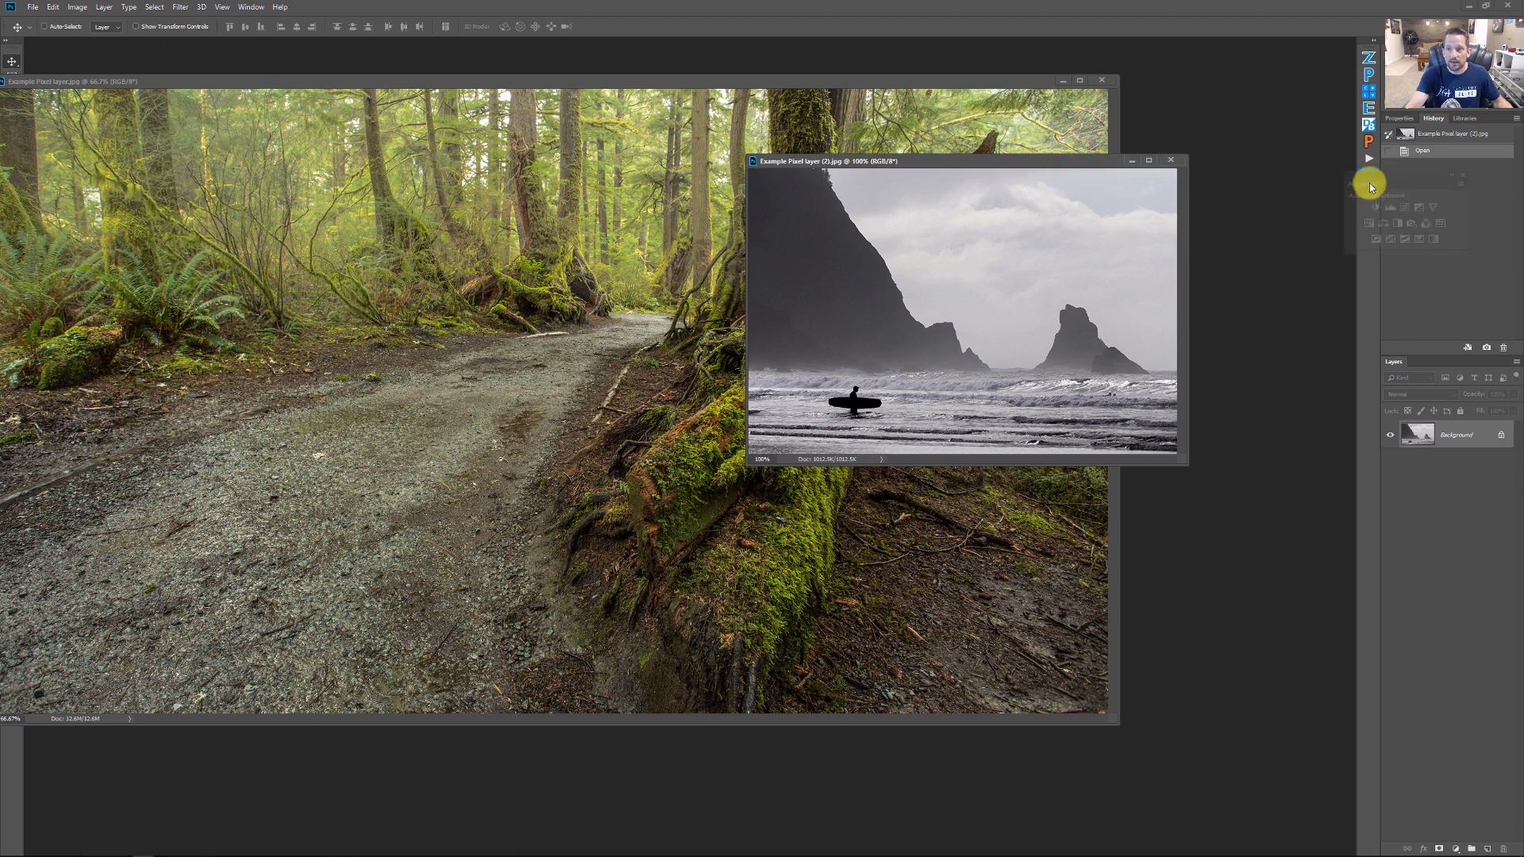
pyautogui.click(1368, 182)
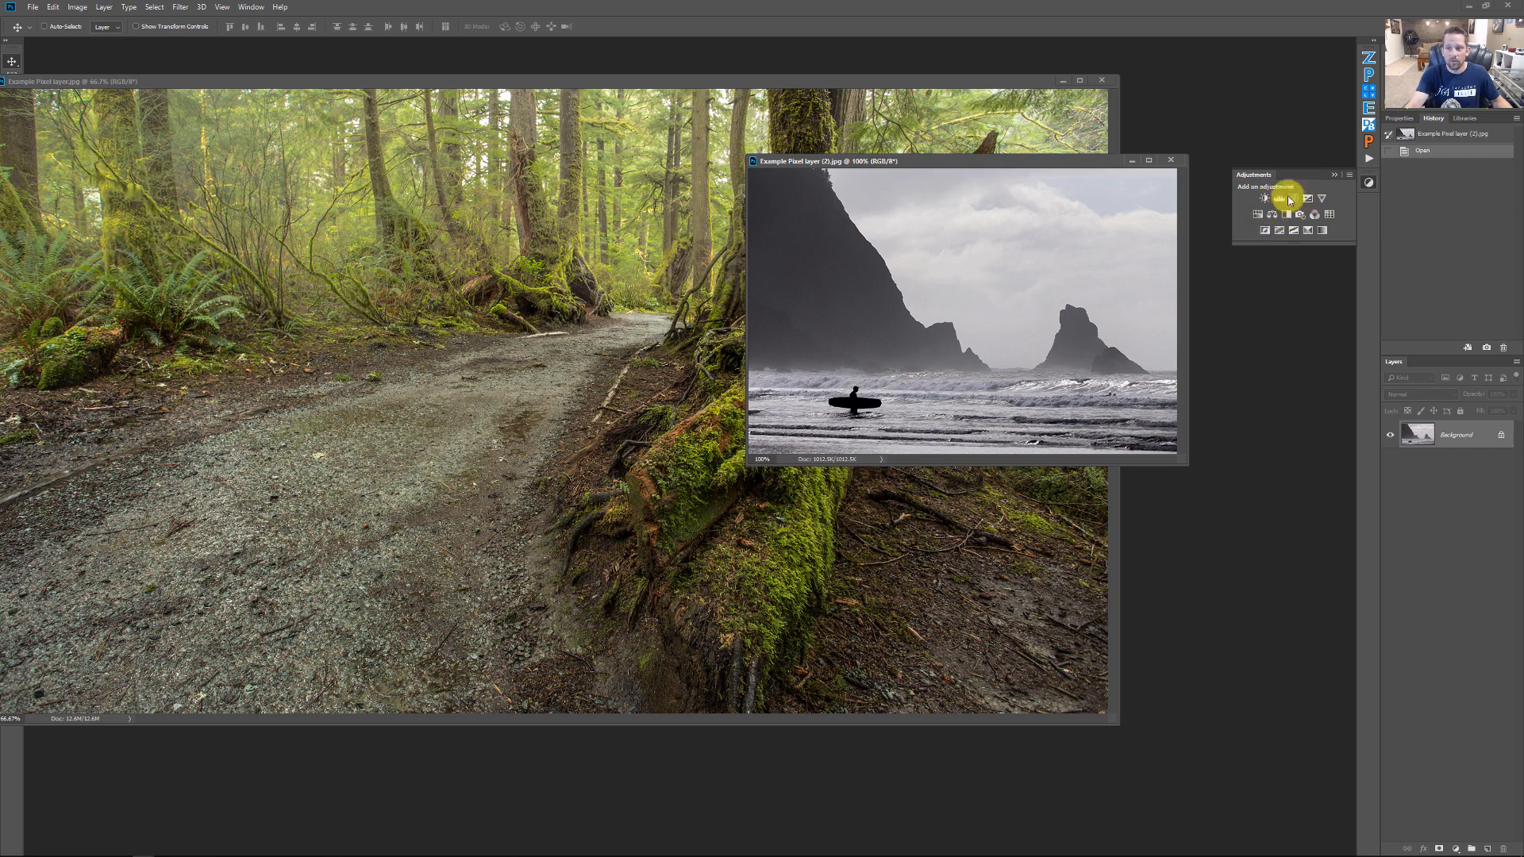
# Add an Exposure adjustment layer to the surfer photo and raise its exposure to about +3.20
pyautogui.click(1368, 182)
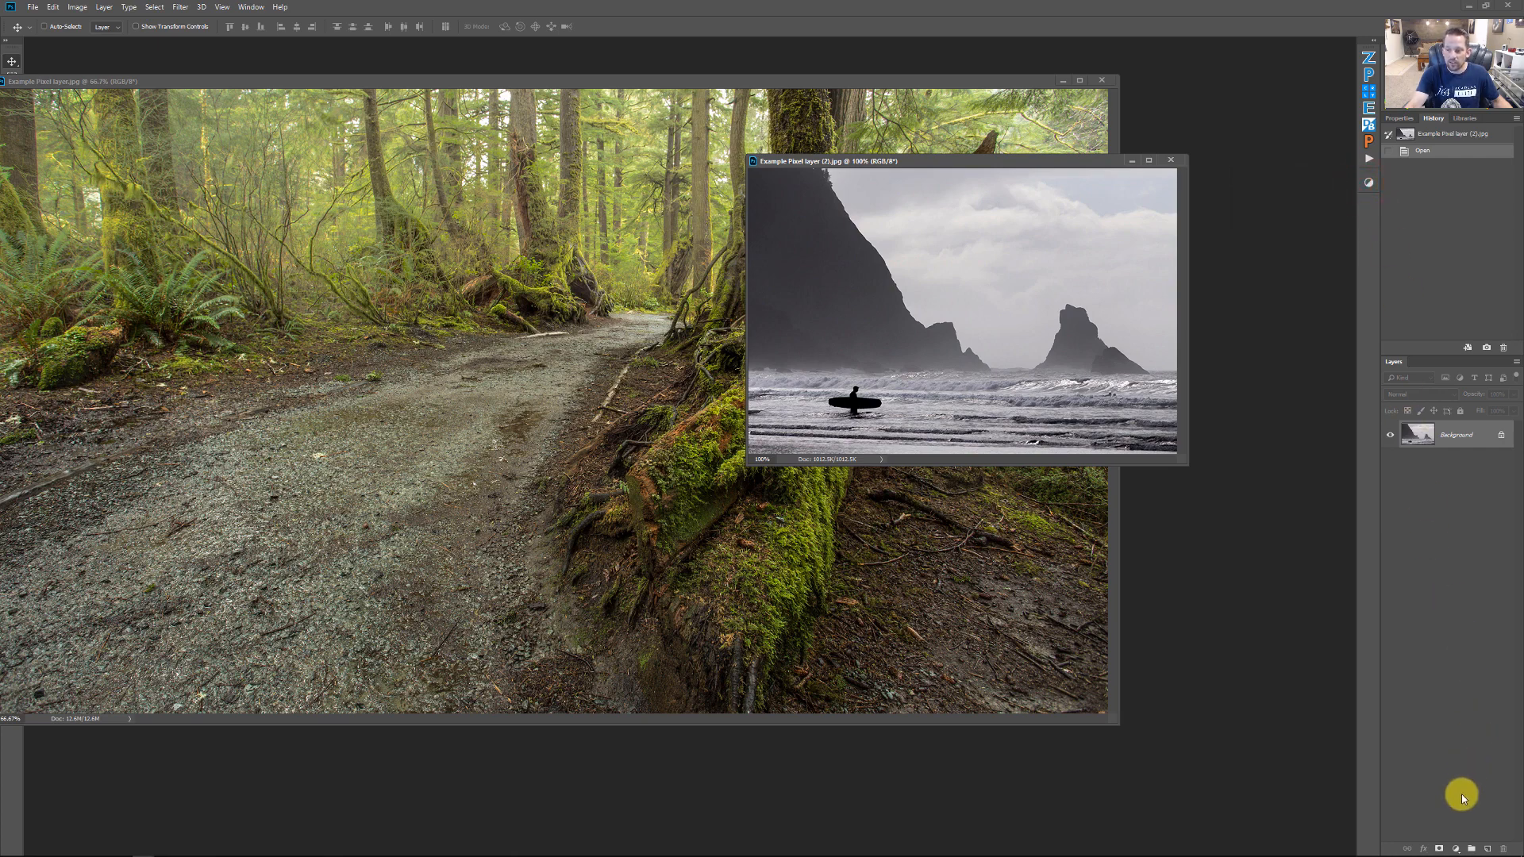
pyautogui.click(1456, 847)
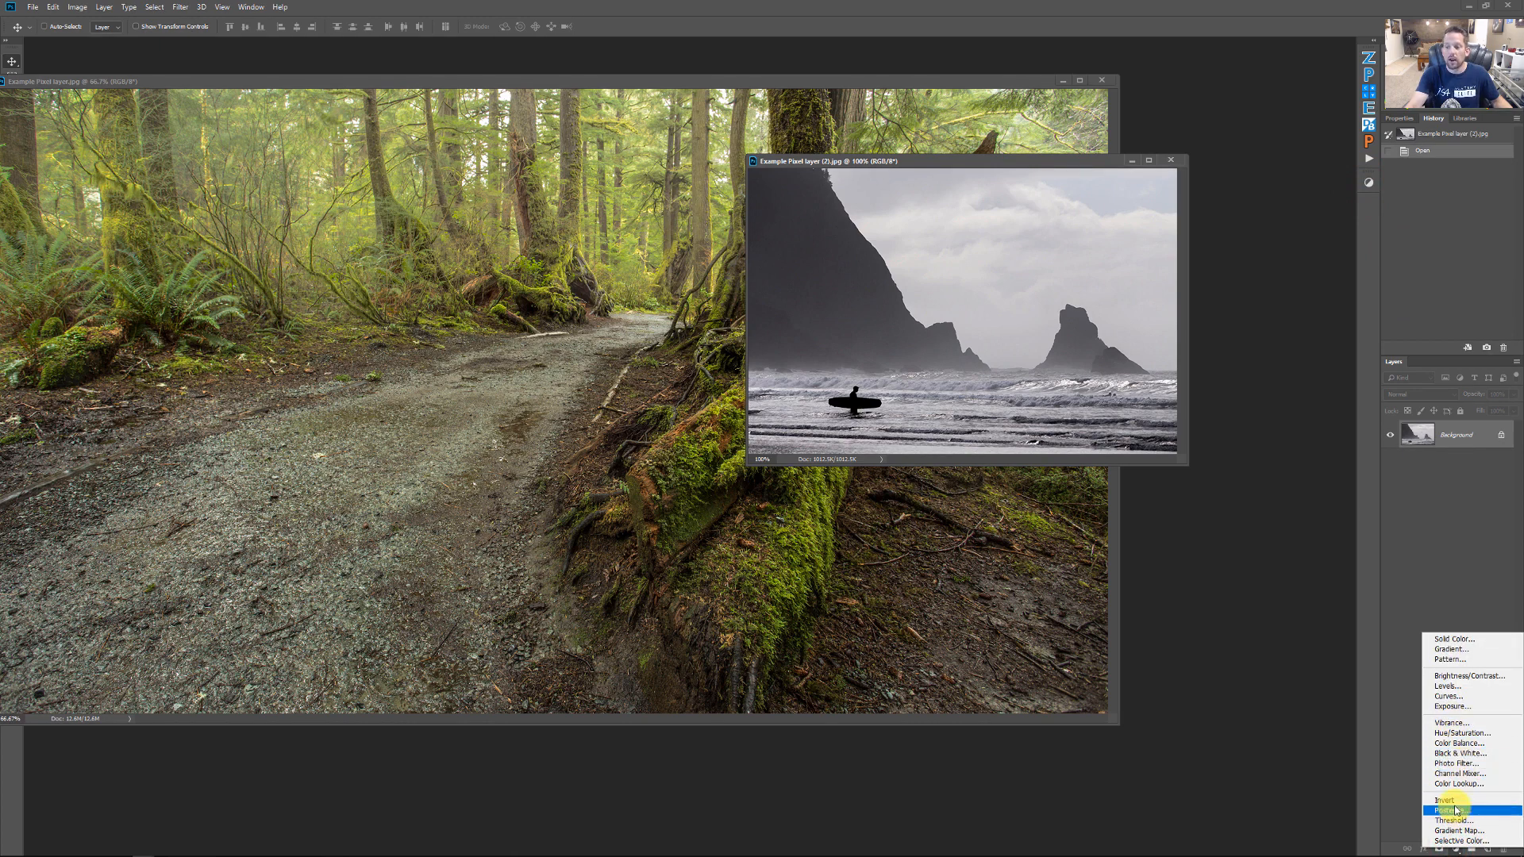
pyautogui.click(1452, 706)
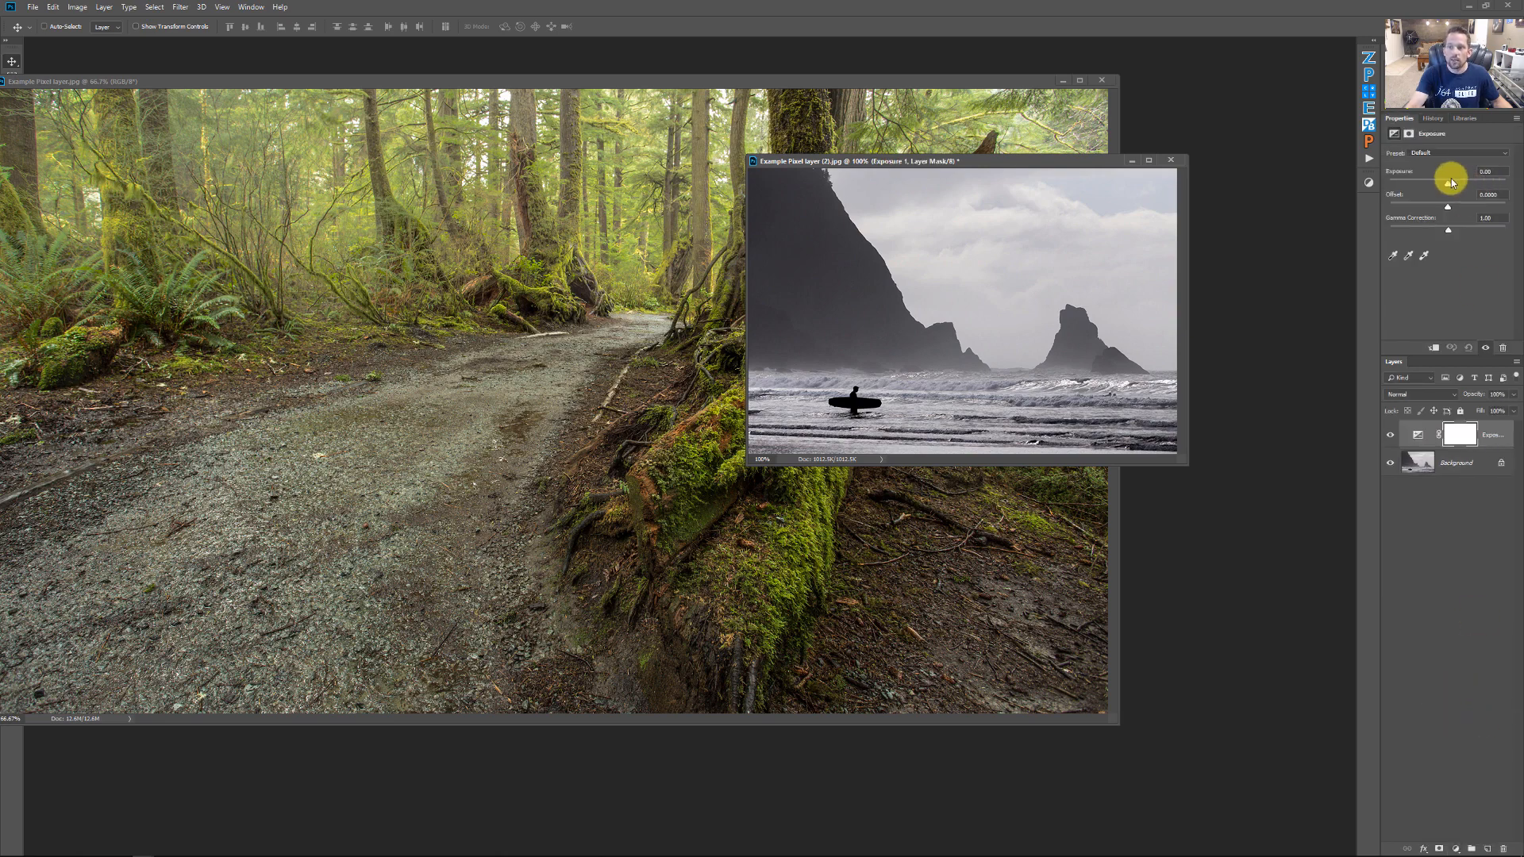
pyautogui.moveTo(1448, 184); pyautogui.dragTo(1473, 183)
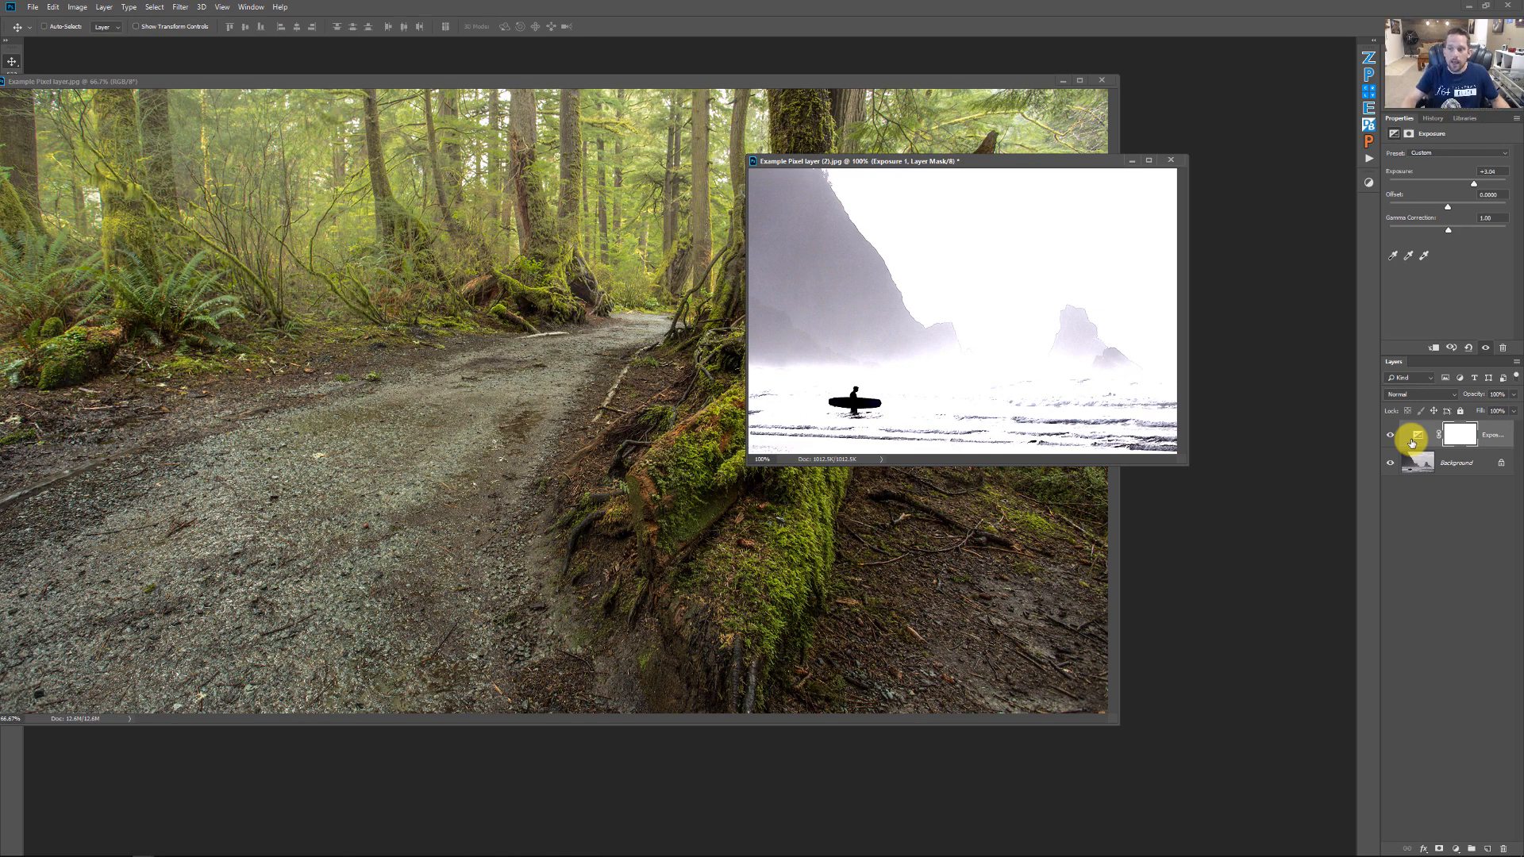
# Toggle the Exposure layer's visibility on and off to compare the surfer photo with and without the adjustment
pyautogui.click(1391, 435)
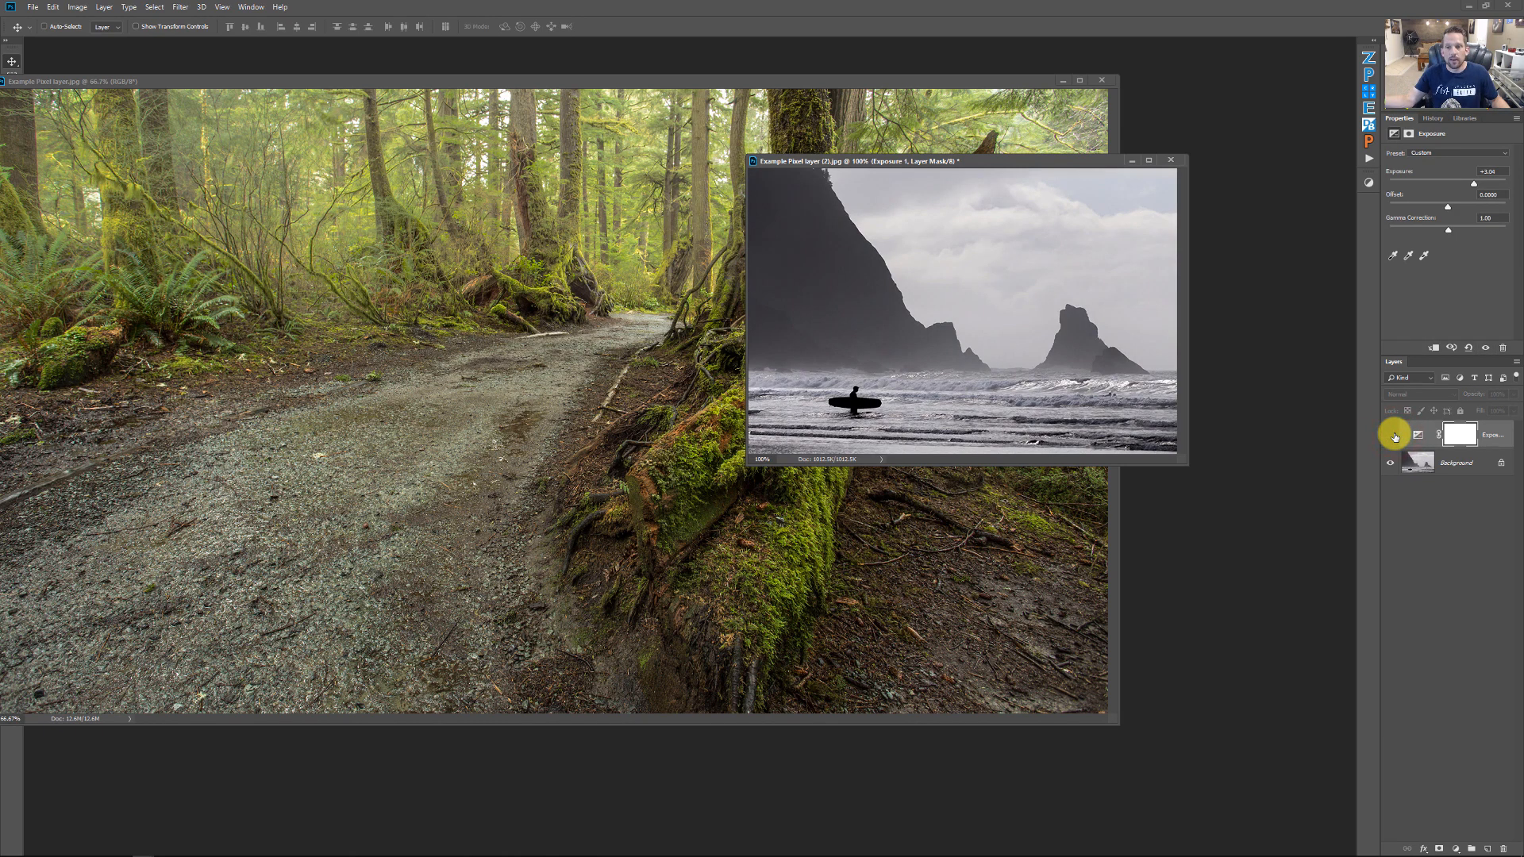
pyautogui.click(1390, 435)
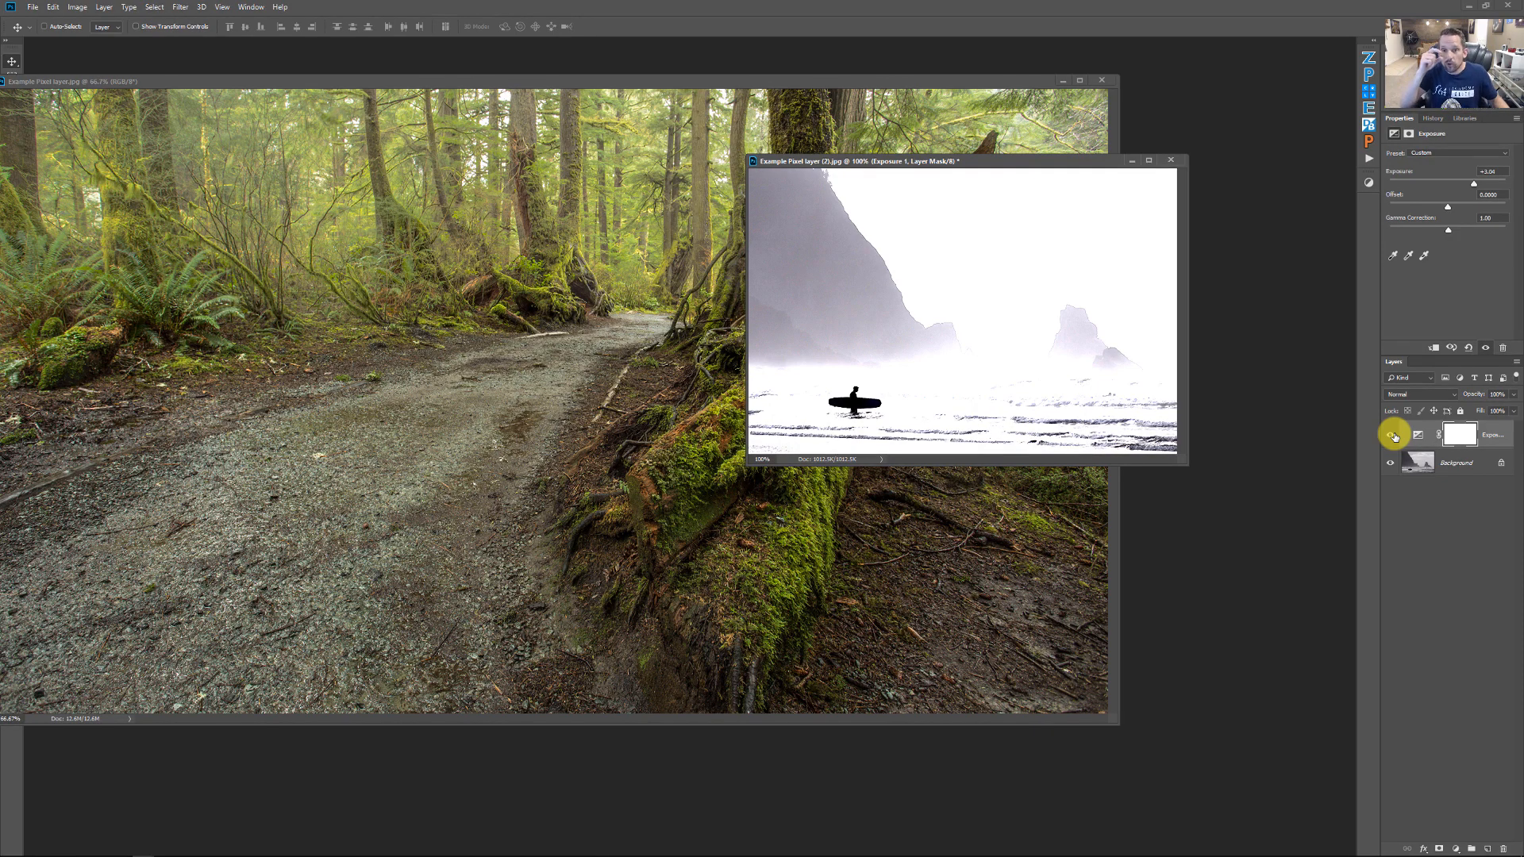
pyautogui.click(1392, 436)
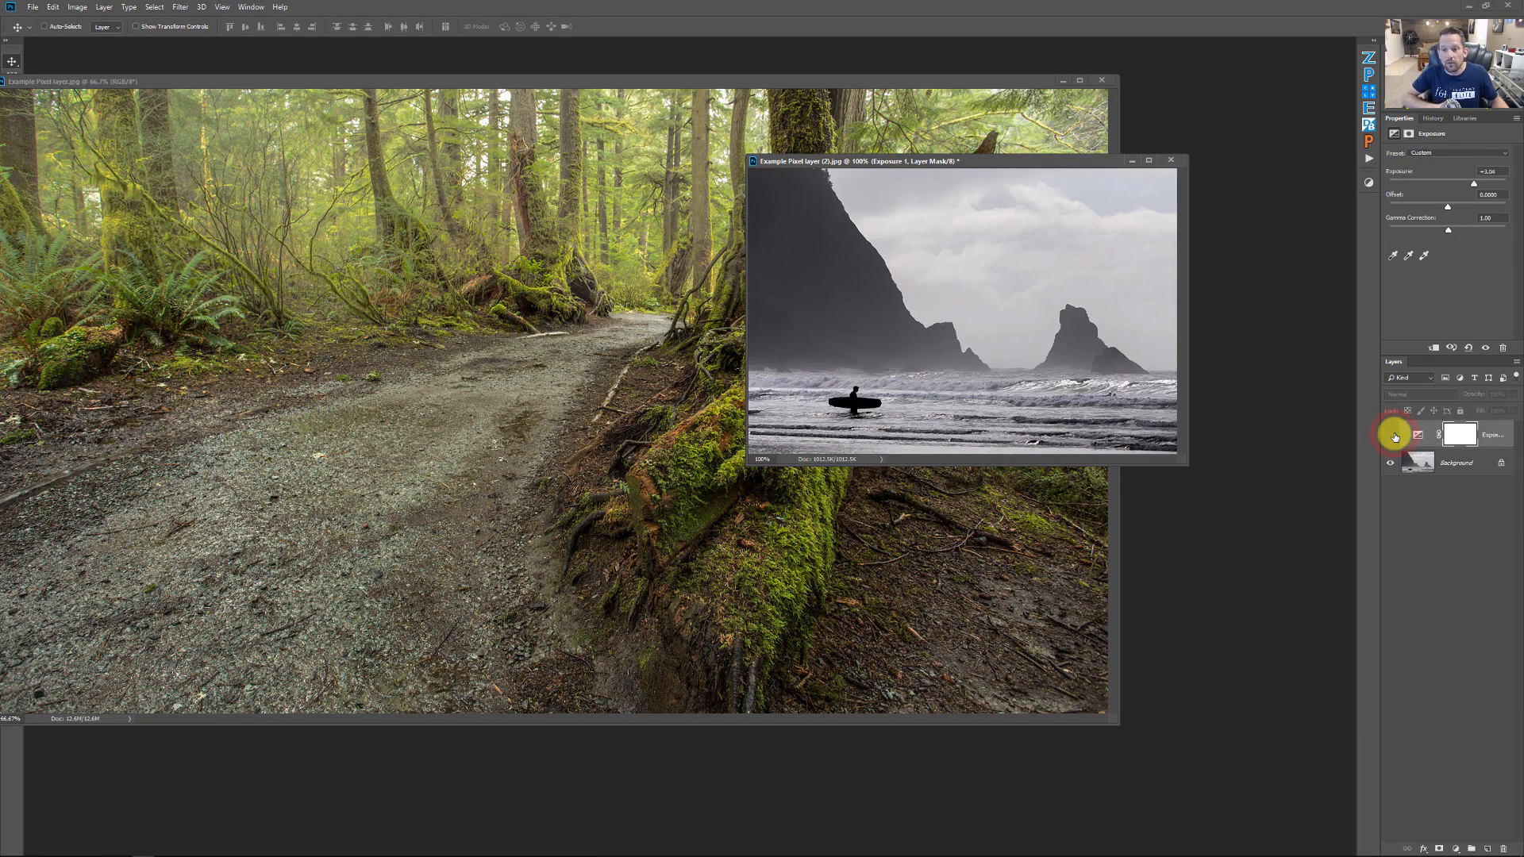
pyautogui.click(1392, 435)
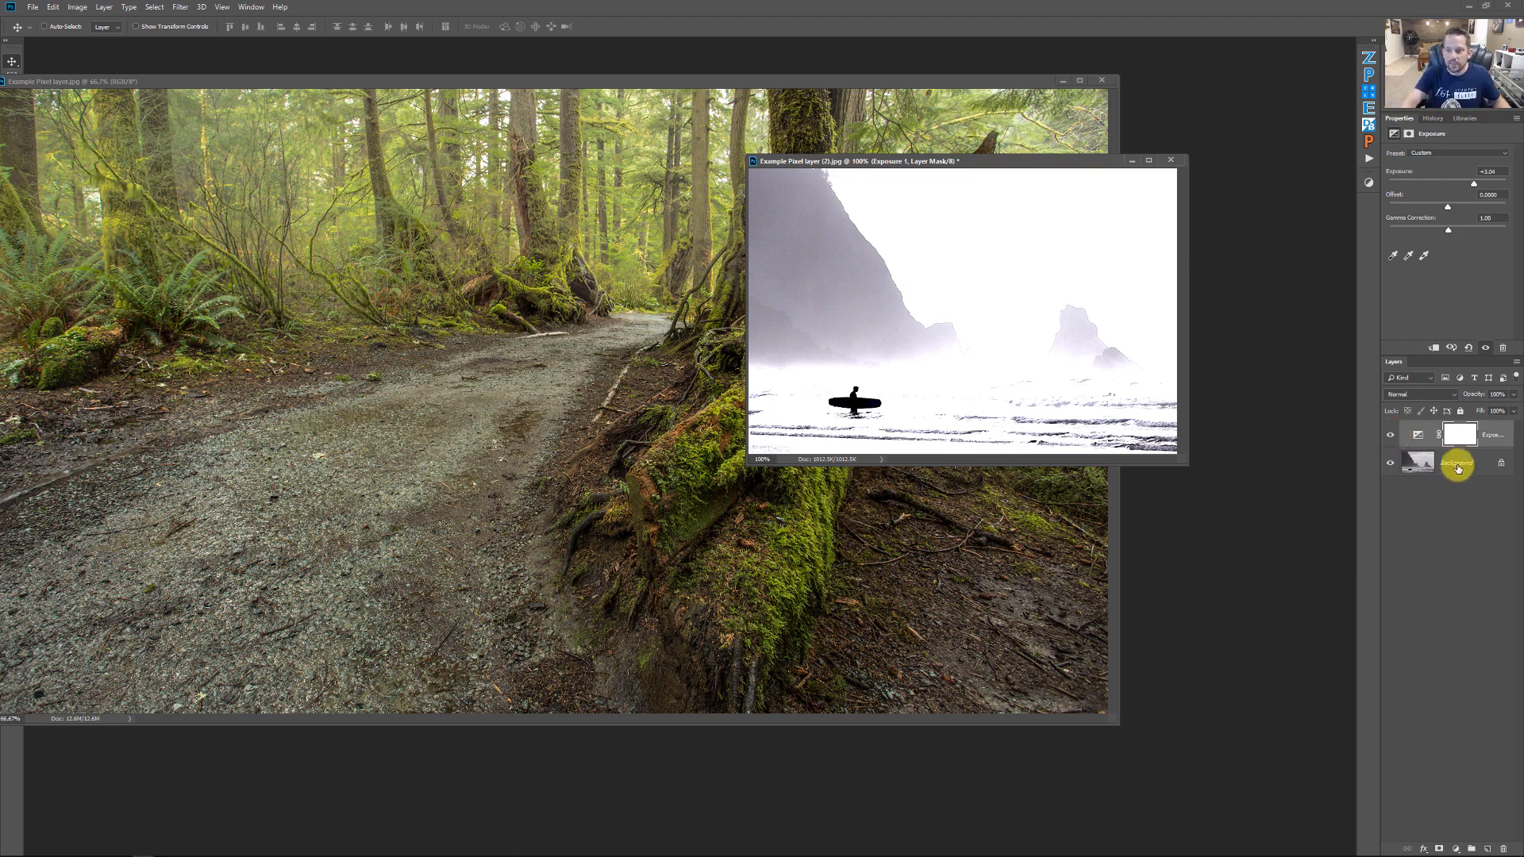
# Drag the surfer photo's Background layer into the forest image and position it at the upper-right corner
pyautogui.click(1456, 463)
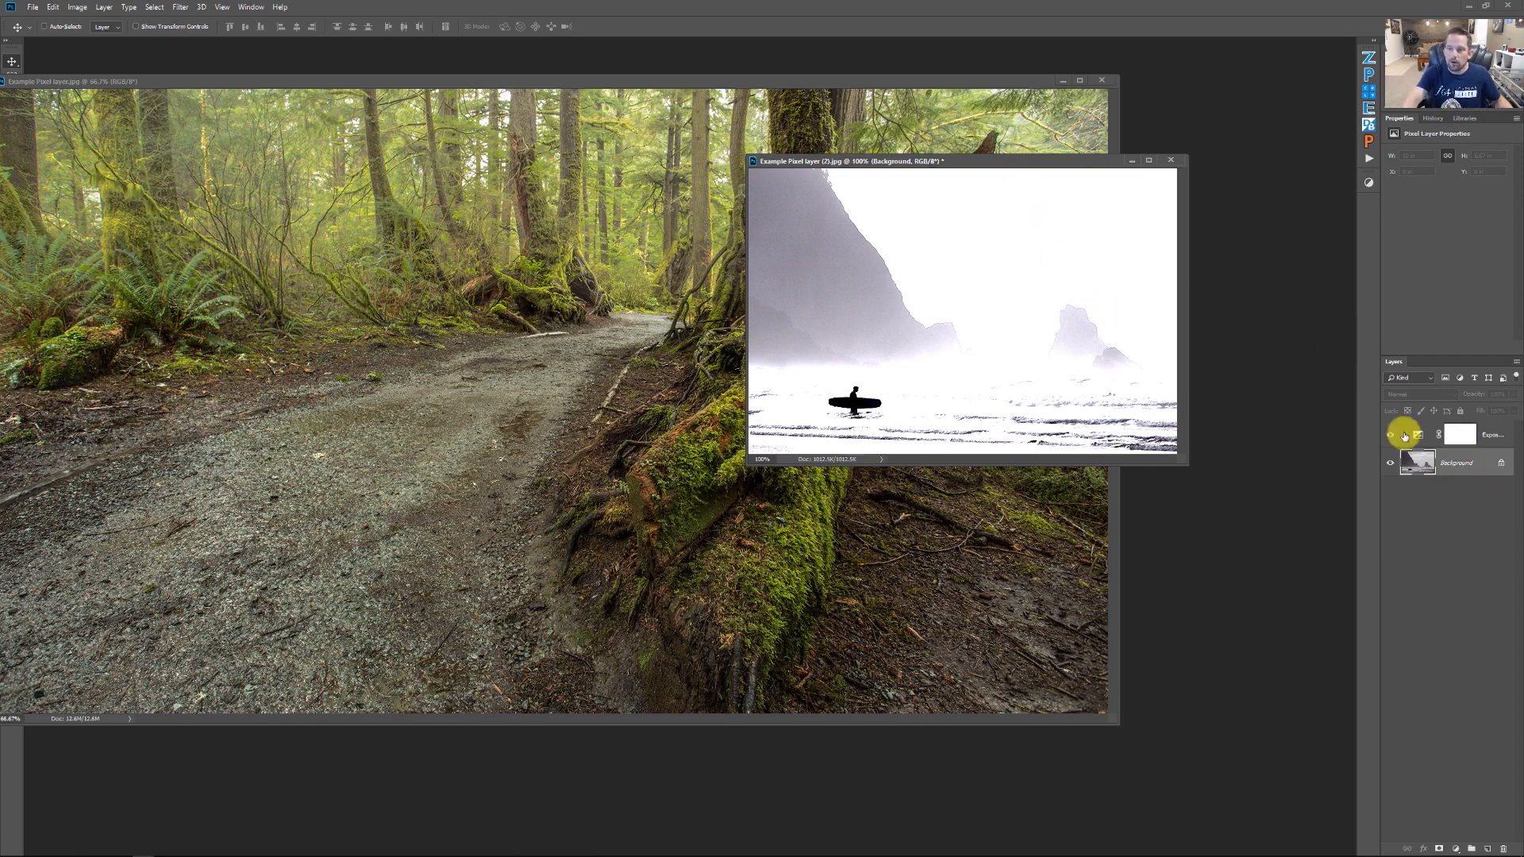
pyautogui.moveTo(1429, 460); pyautogui.dragTo(400, 270)
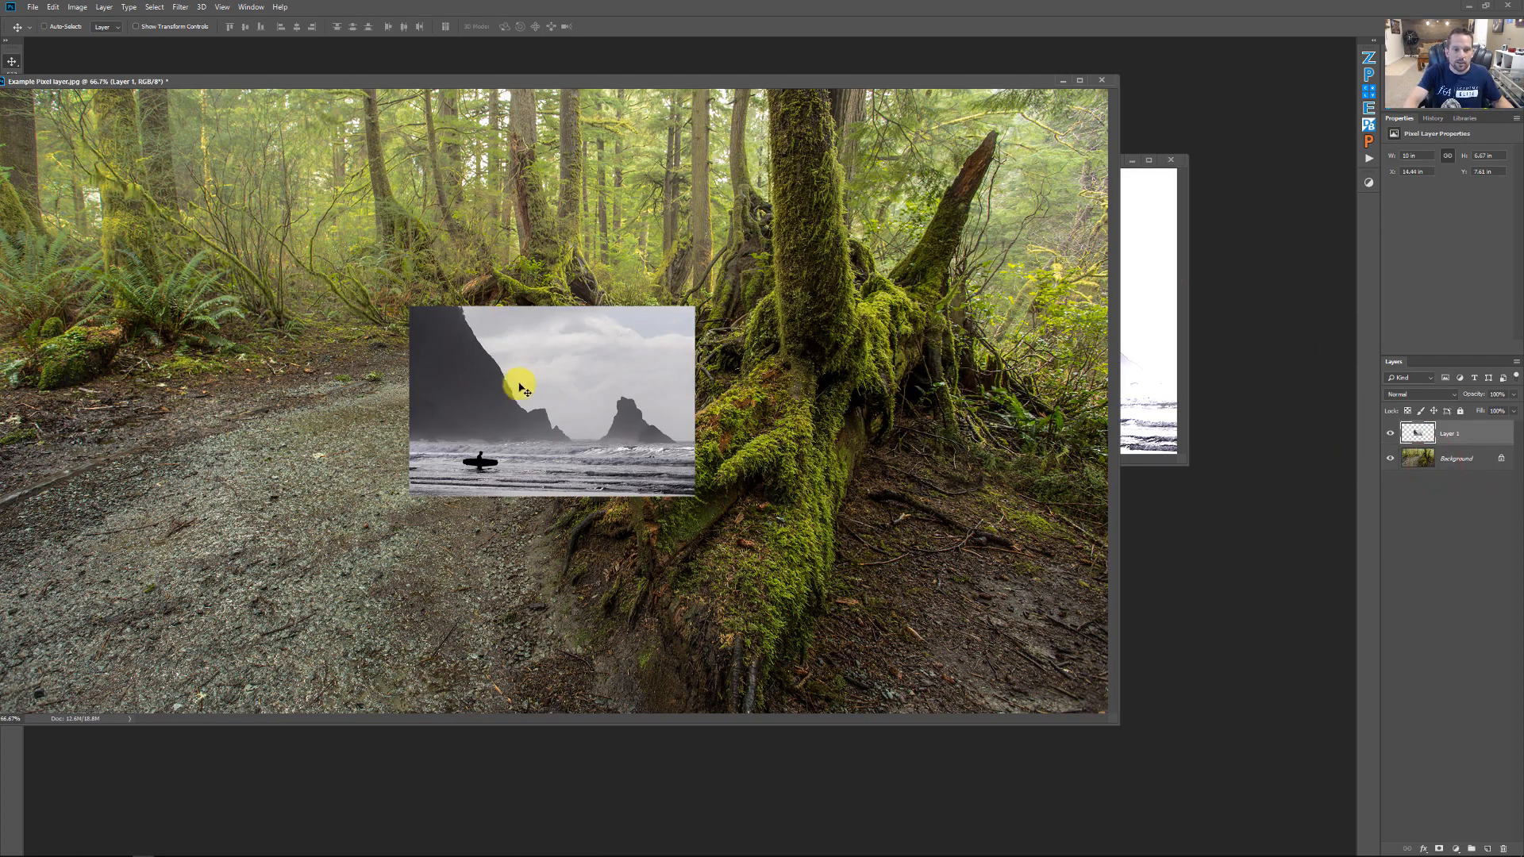
pyautogui.moveTo(517, 381); pyautogui.dragTo(931, 188)
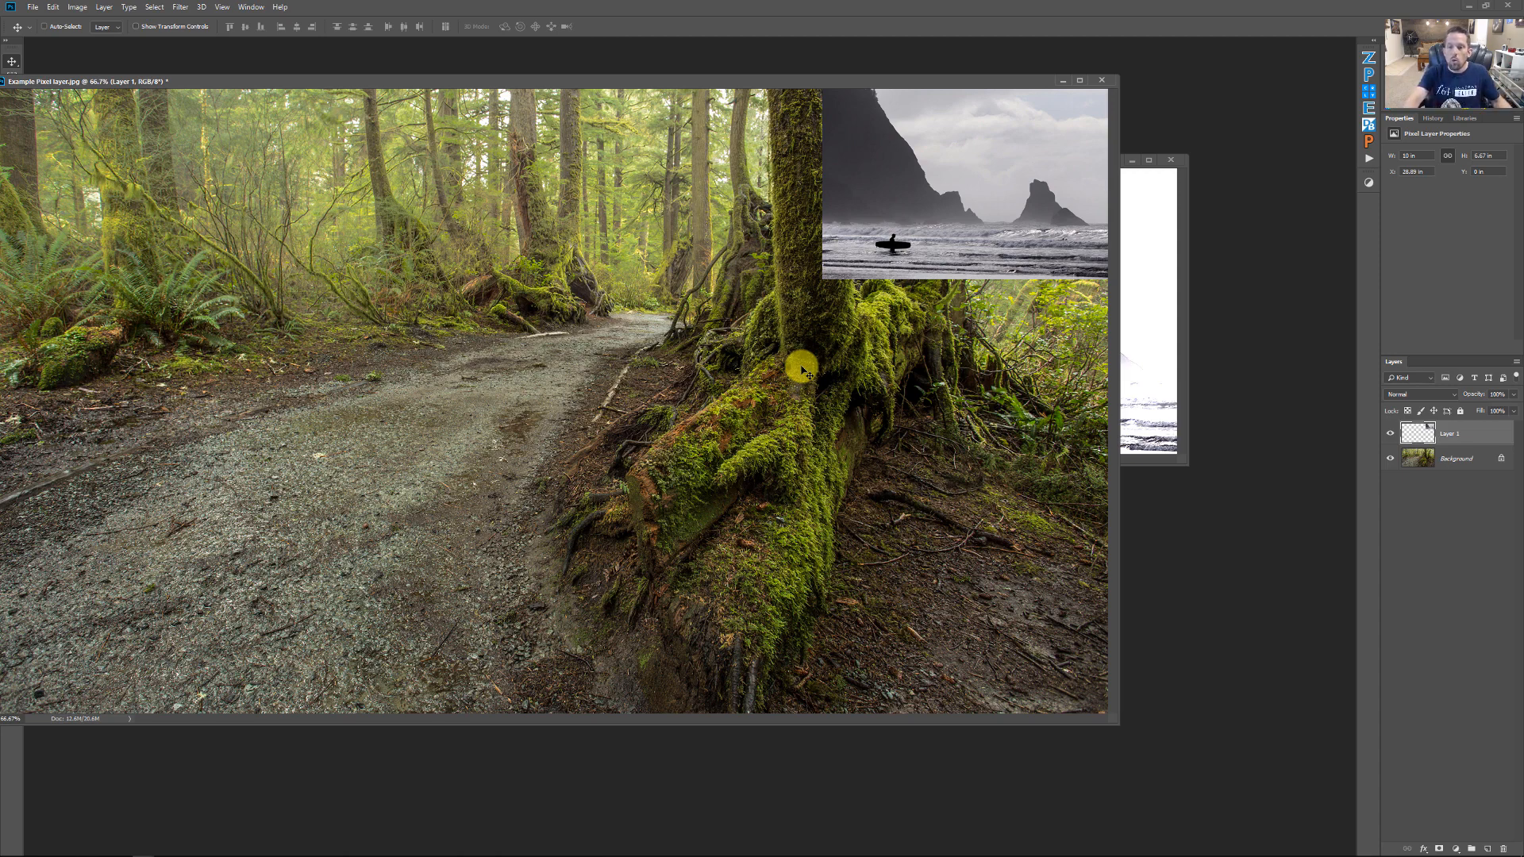
# Drag the Exposure adjustment layer from the surfer photo into the forest image above the pasted surfer layer
pyautogui.click(1149, 256)
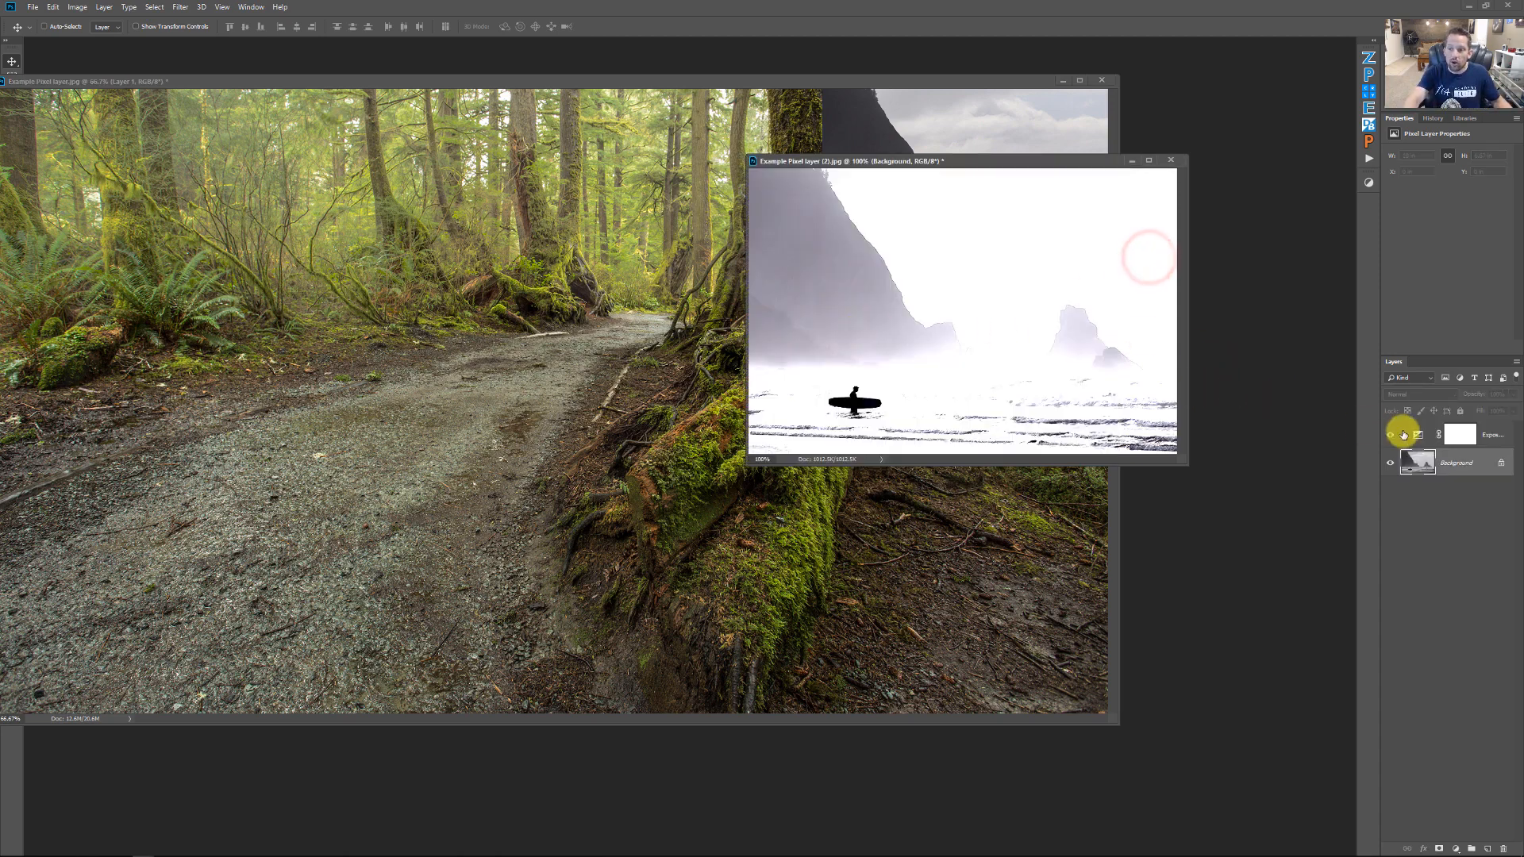
pyautogui.moveTo(1417, 436); pyautogui.dragTo(425, 302)
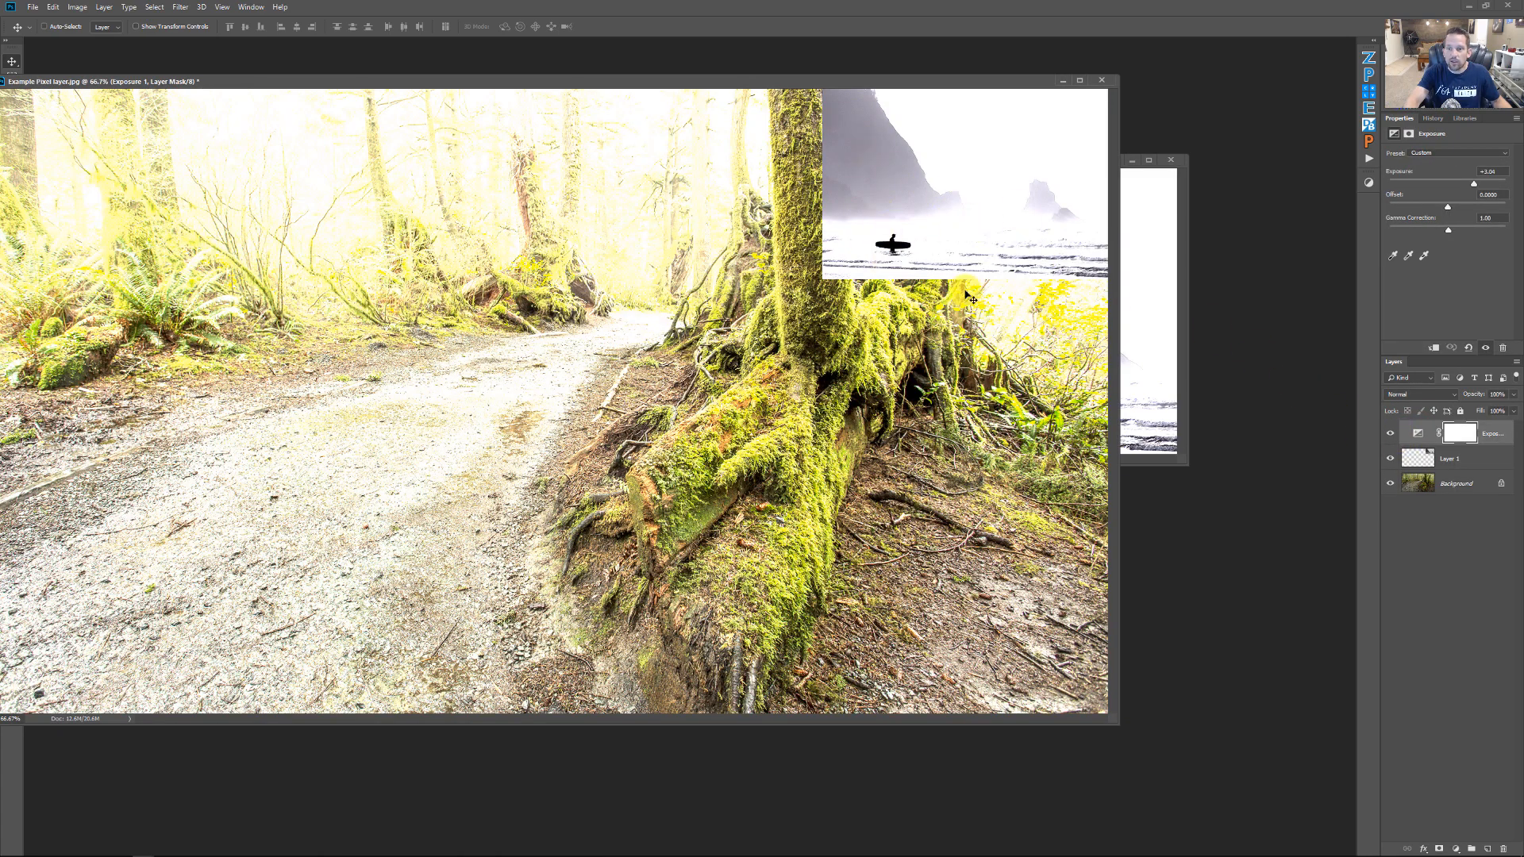
pyautogui.click(902, 202)
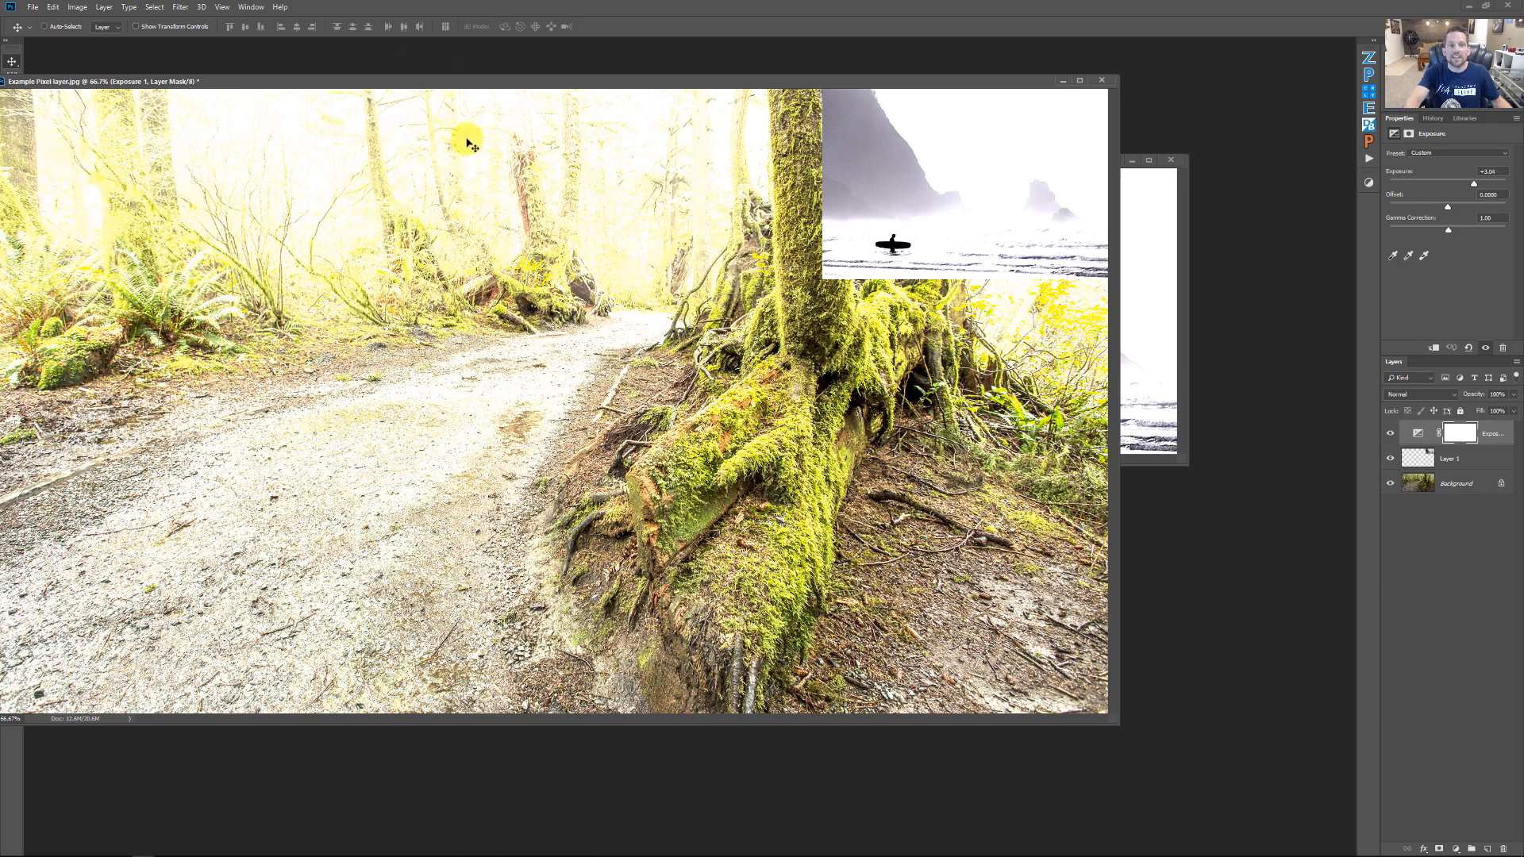
# Rearrange both photo windows and toggle the surfer photo's Exposure layer to compare both documents
pyautogui.moveTo(476, 81); pyautogui.dragTo(555, 169)
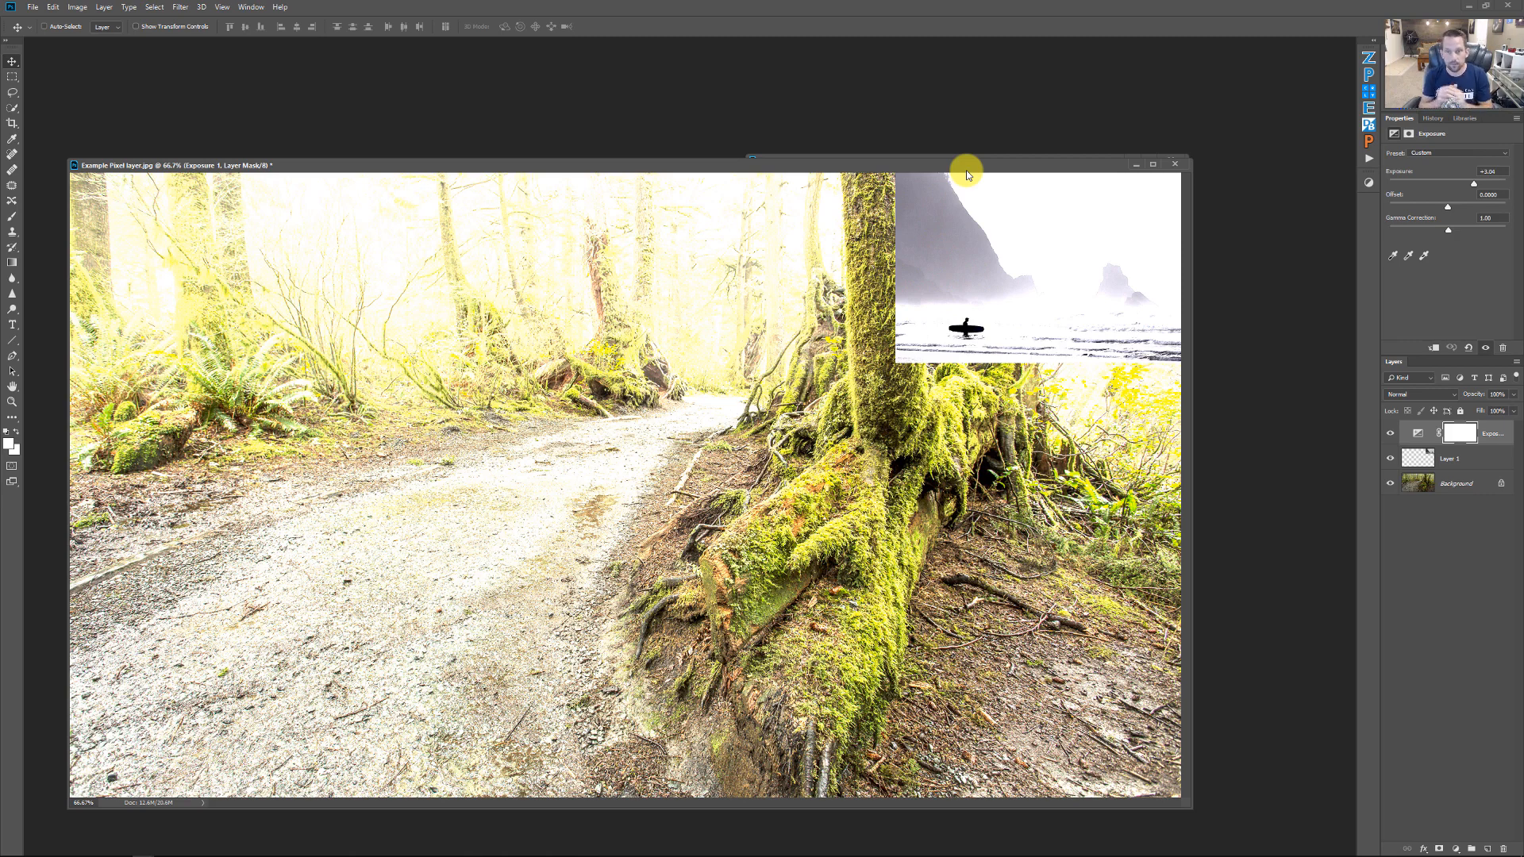
pyautogui.moveTo(959, 168); pyautogui.dragTo(960, 115)
pyautogui.click(1387, 435)
pyautogui.click(1388, 434)
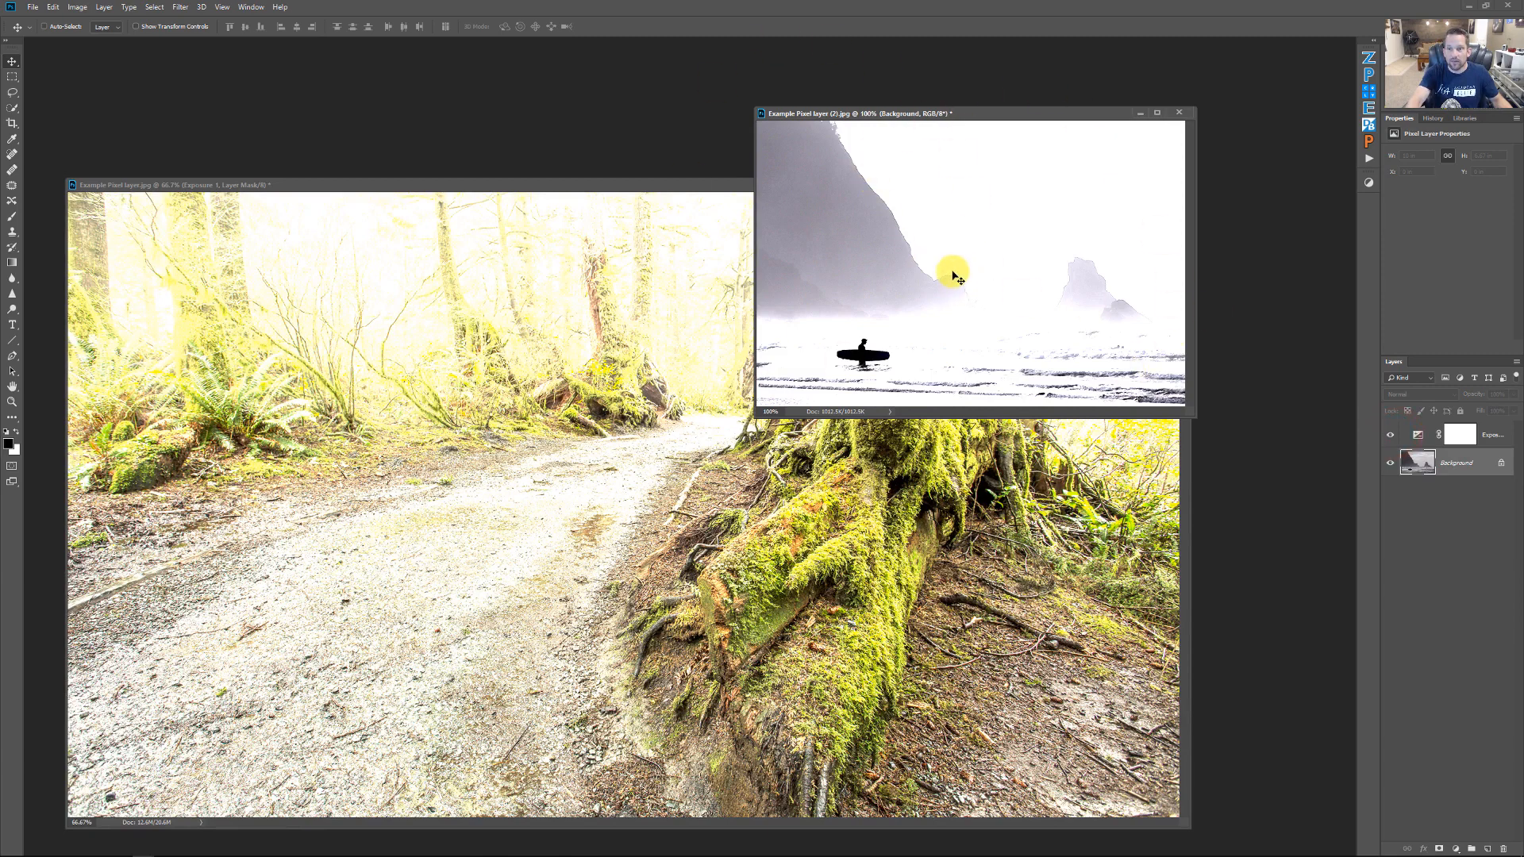
pyautogui.click(1416, 434)
pyautogui.moveTo(792, 248); pyautogui.dragTo(606, 190)
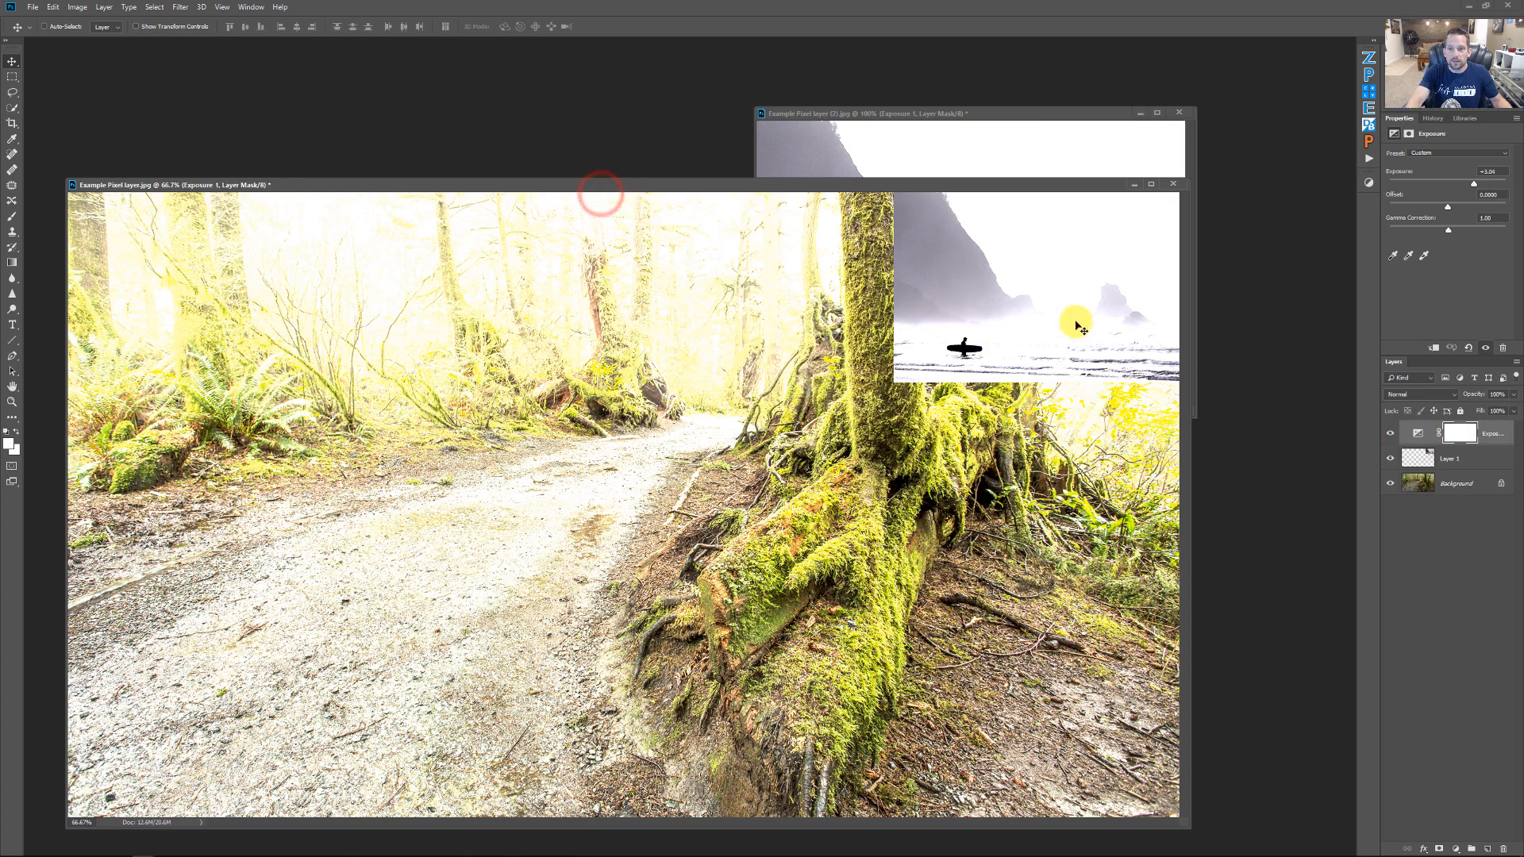